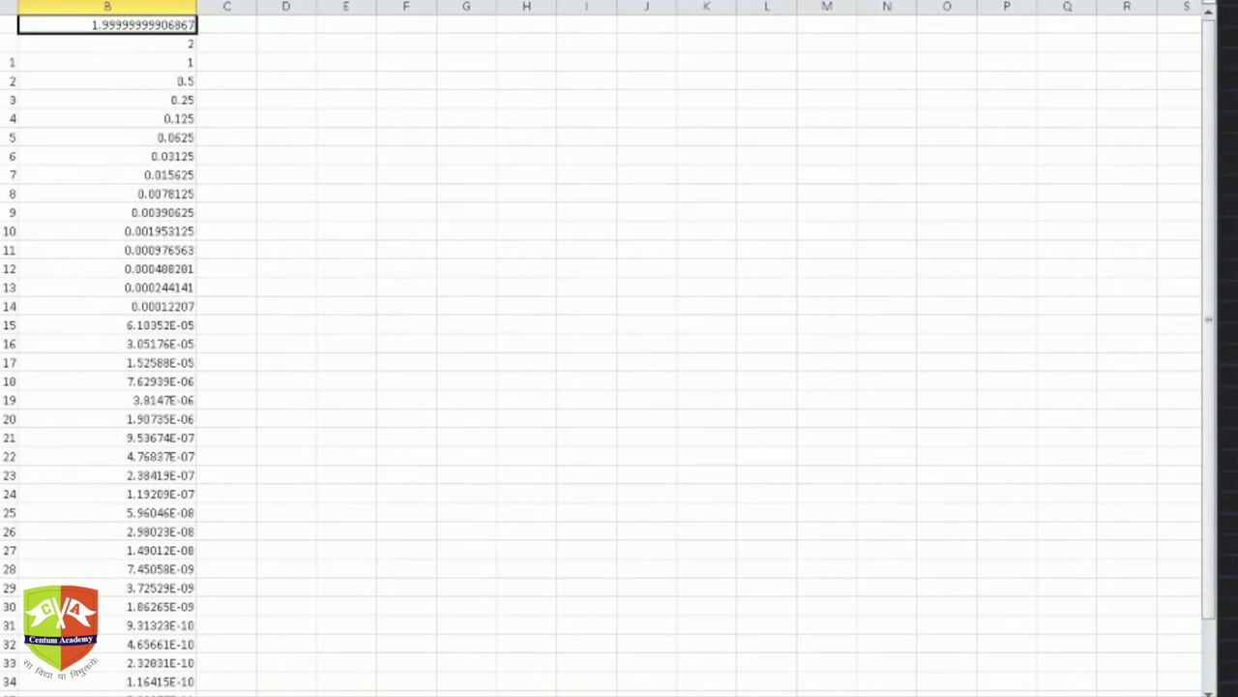
- Examine the halving terms down column B and their sum in cell B1
key("ctrl+shift+Down")
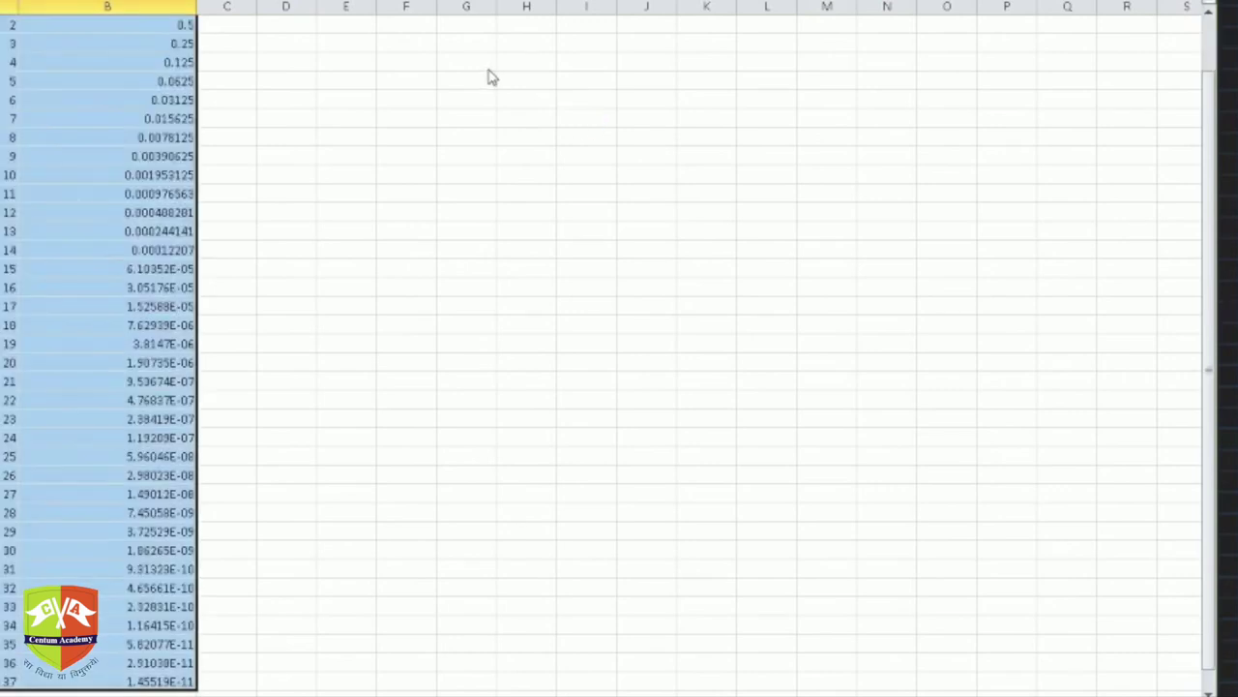
left_click(330, 103)
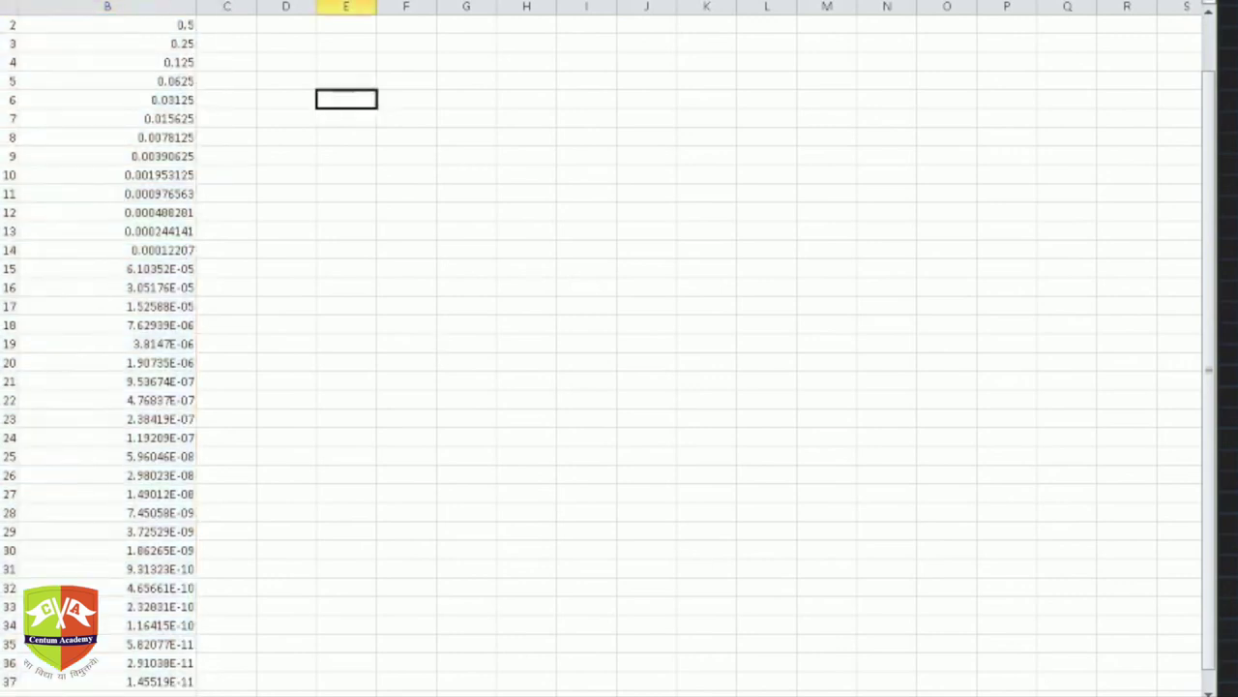
scroll(619, 349, "up", 7)
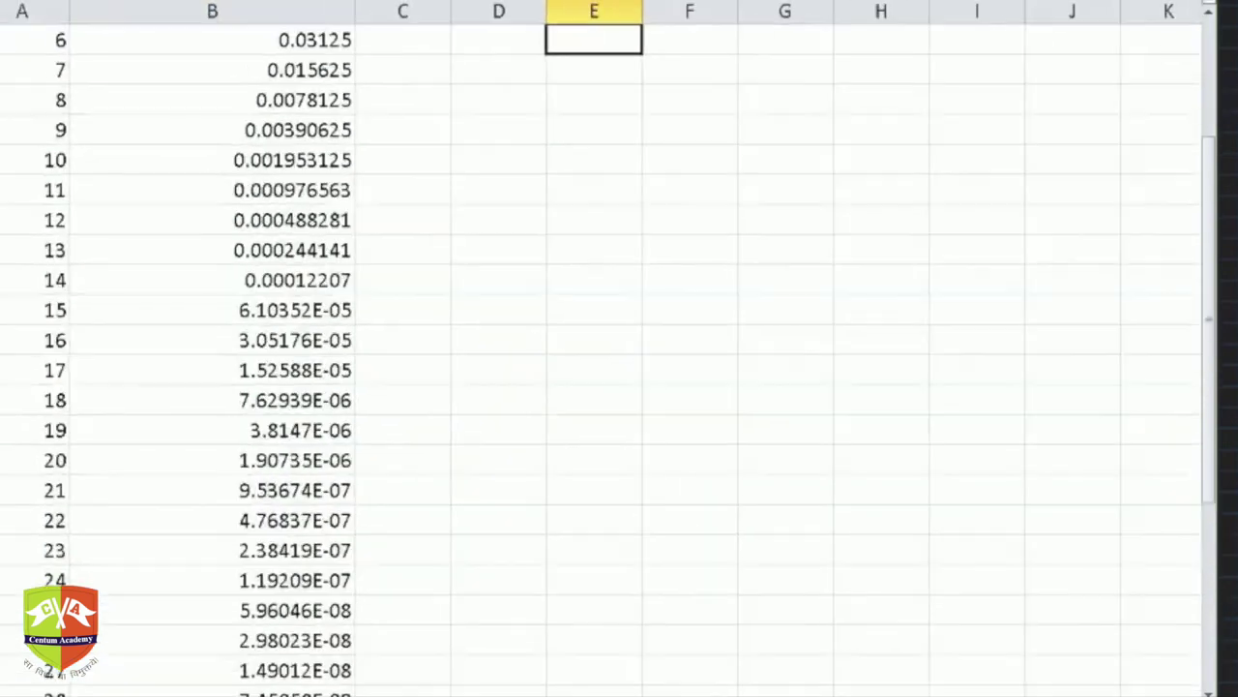
scroll(822, 550, "up", 2)
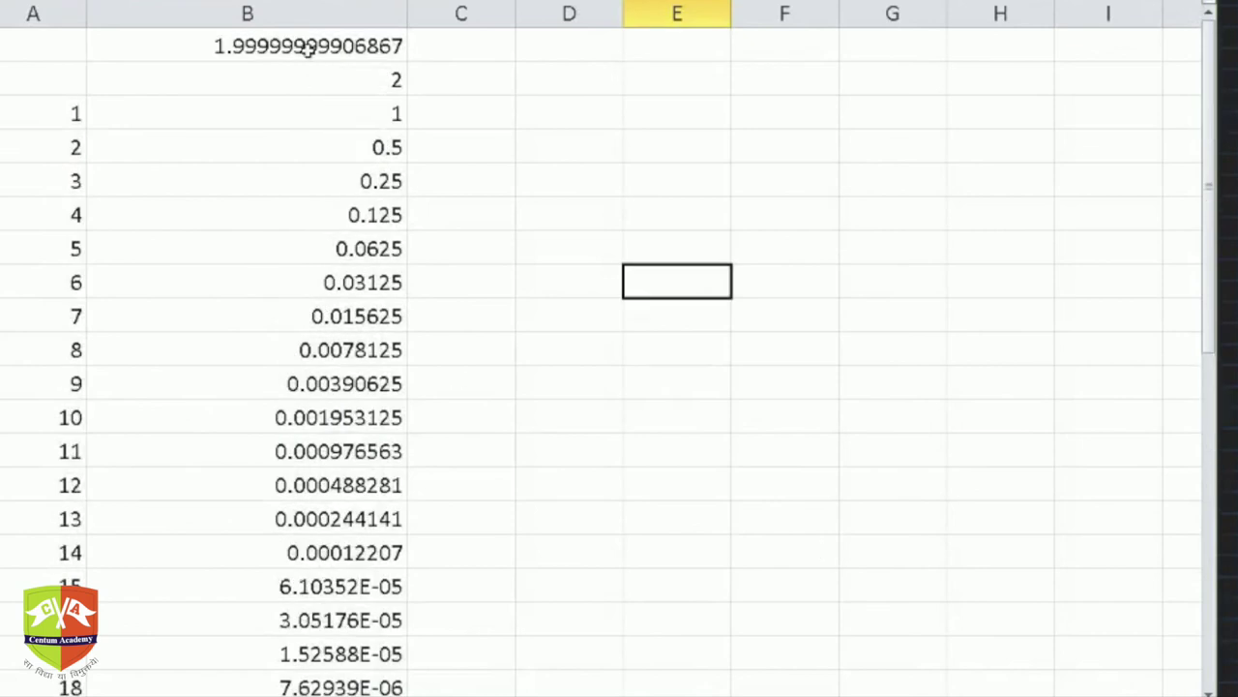
left_click(306, 50)
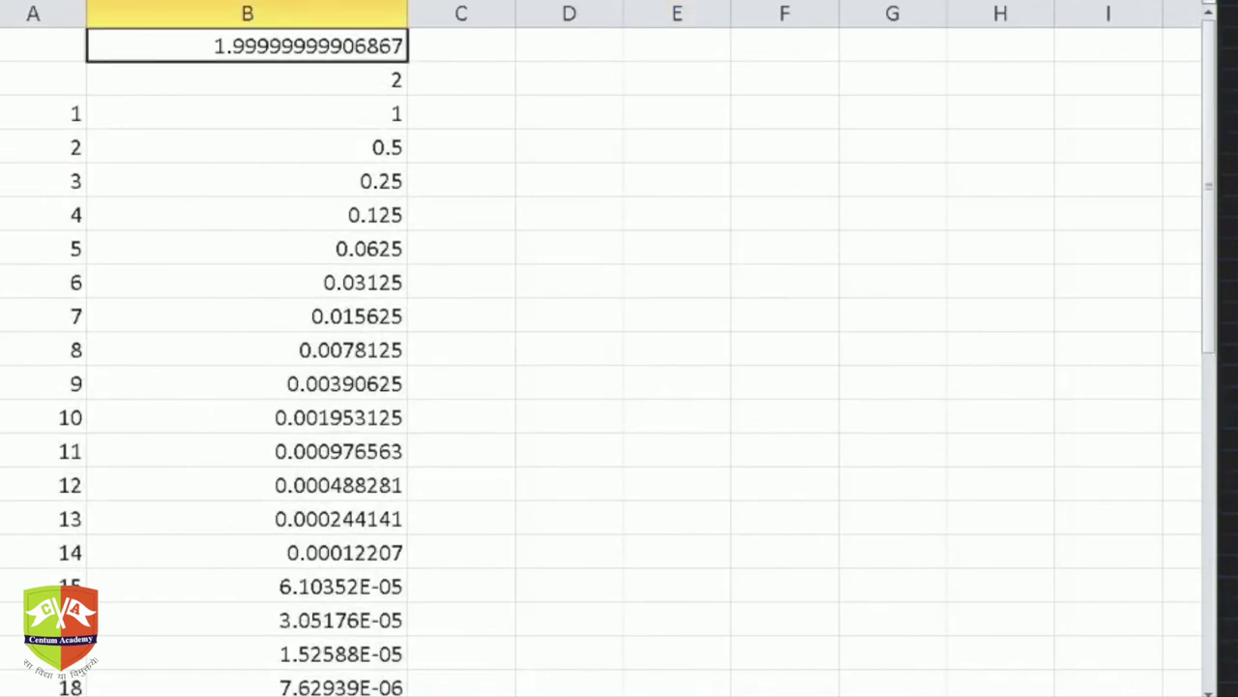
scroll(785, 420, "up", 3)
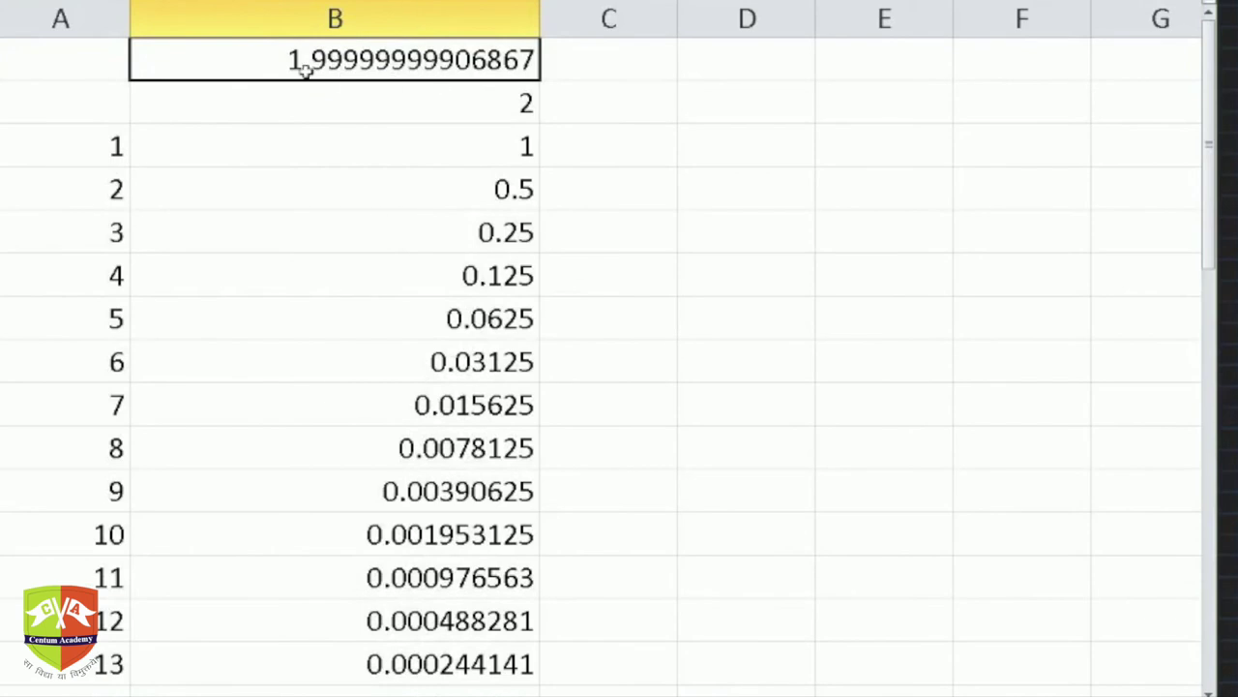
- Extend the term numbers in column A from 38 to 51 by copying the formula cell showing 37 into the rows below it
scroll(484, 276, "down", 6)
scroll(483, 275, "down", 4)
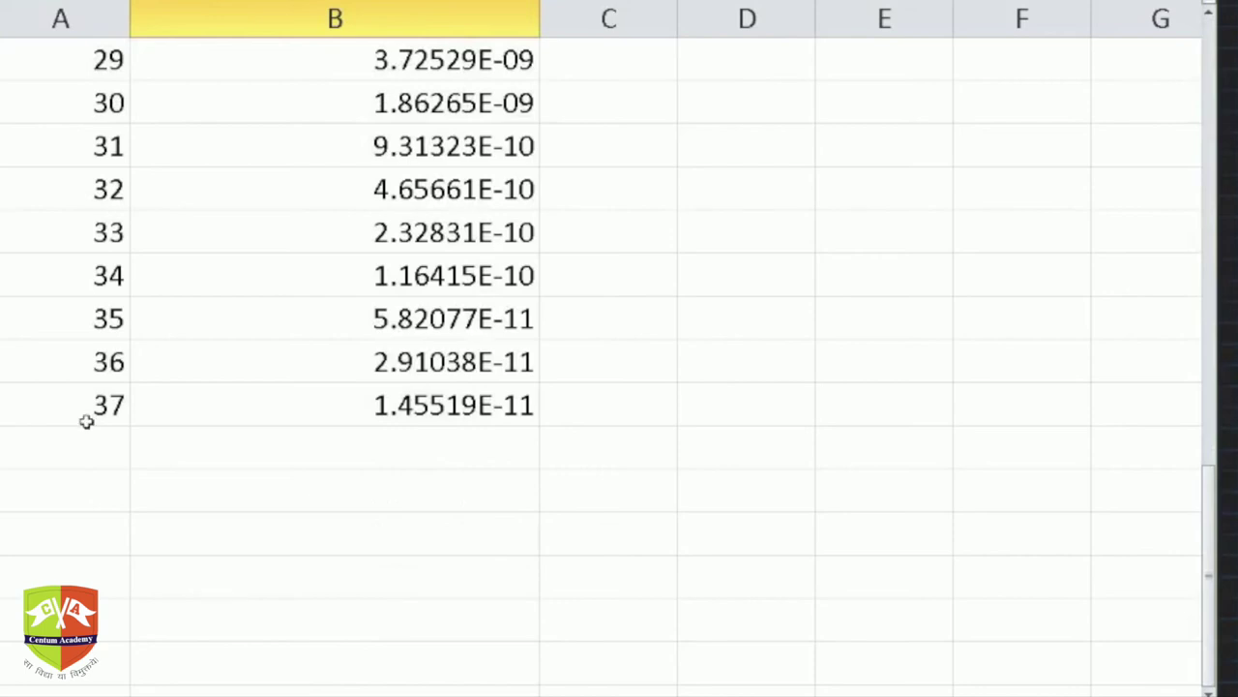
left_click(114, 378)
left_click(100, 404)
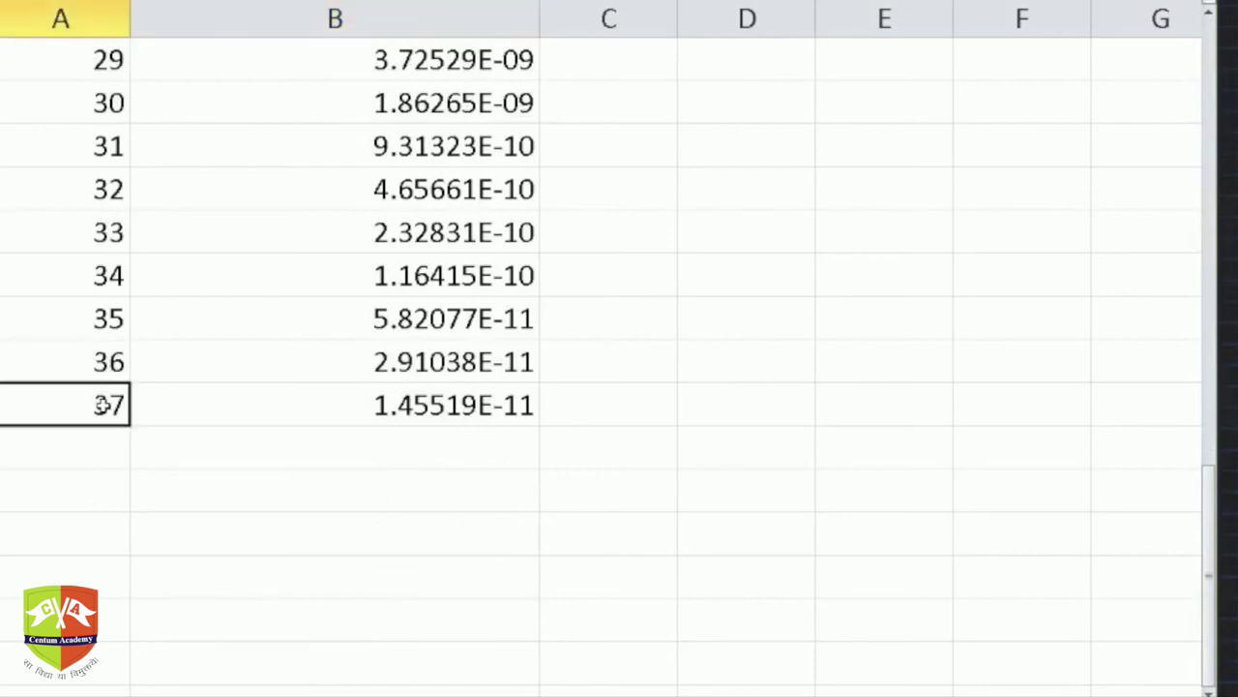
key("ctrl+c")
scroll(129, 371, "down", 4)
scroll(138, 263, "up", 2)
left_click_drag(105, 198, 113, 678)
key("ctrl+v")
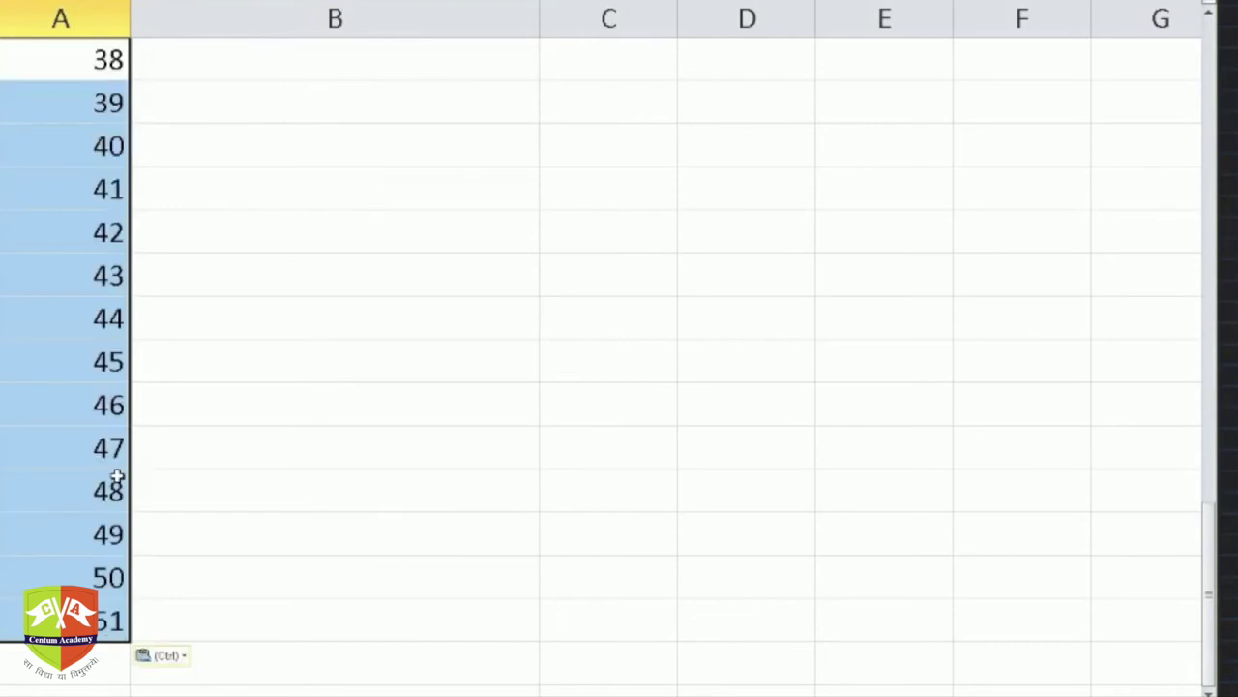
- Copy the column B term formula beside number 37 down the rows of the newly added term numbers
scroll(403, 329, "up", 5)
scroll(462, 503, "down", 4)
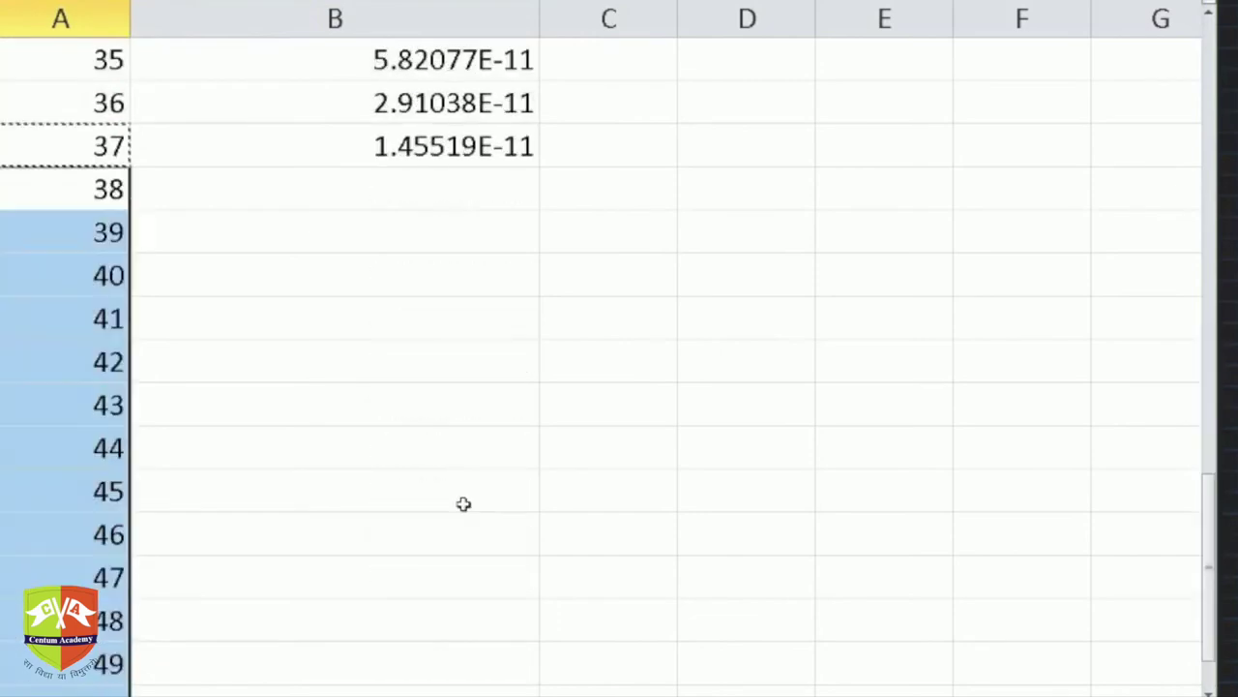
left_click(438, 155)
key("ctrl+c")
left_click_drag(400, 205, 426, 609)
key("ctrl+v")
- Edit the SUM formula in cell B1 so it totals the range B3:B100
scroll(691, 557, "up", 1)
scroll(691, 557, "up", 3)
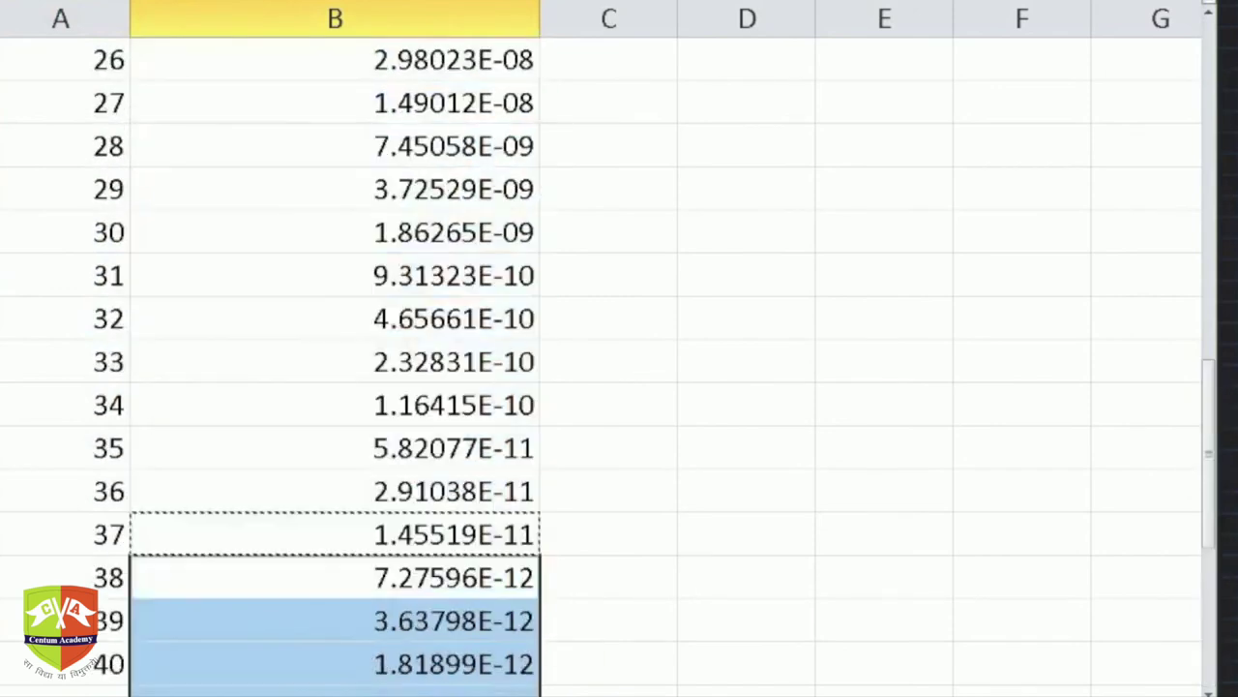
left_click_drag(1209, 546, 1183, 142)
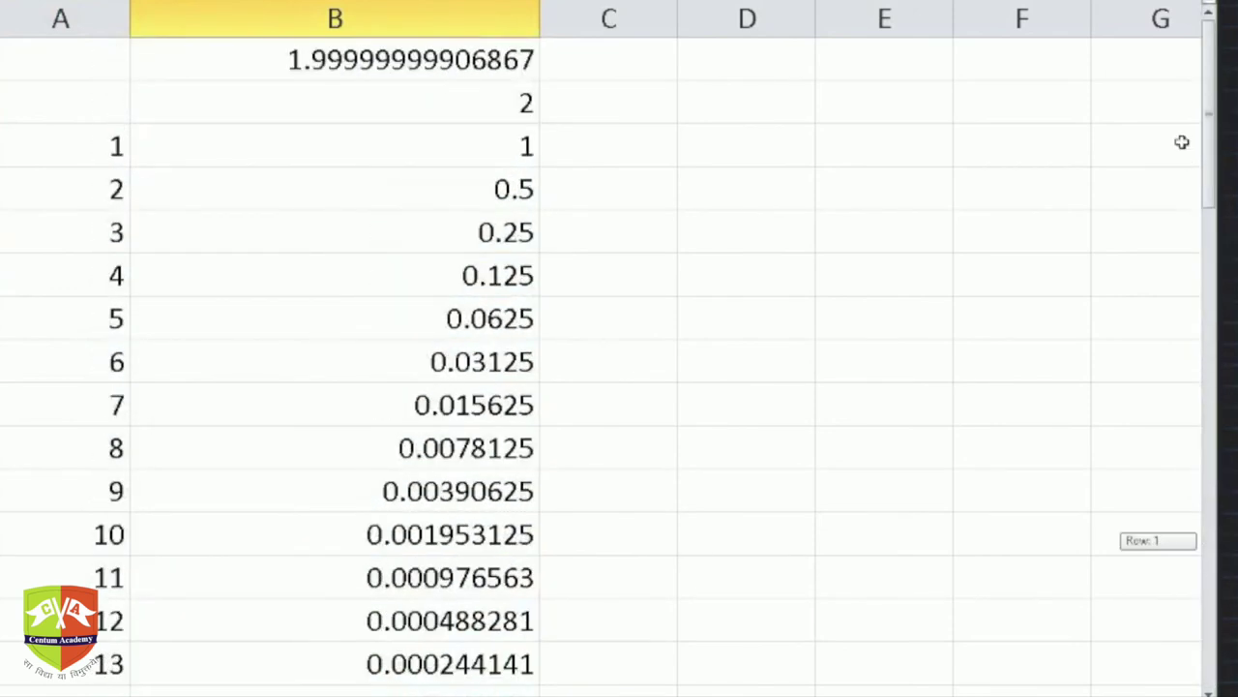
left_click(483, 60)
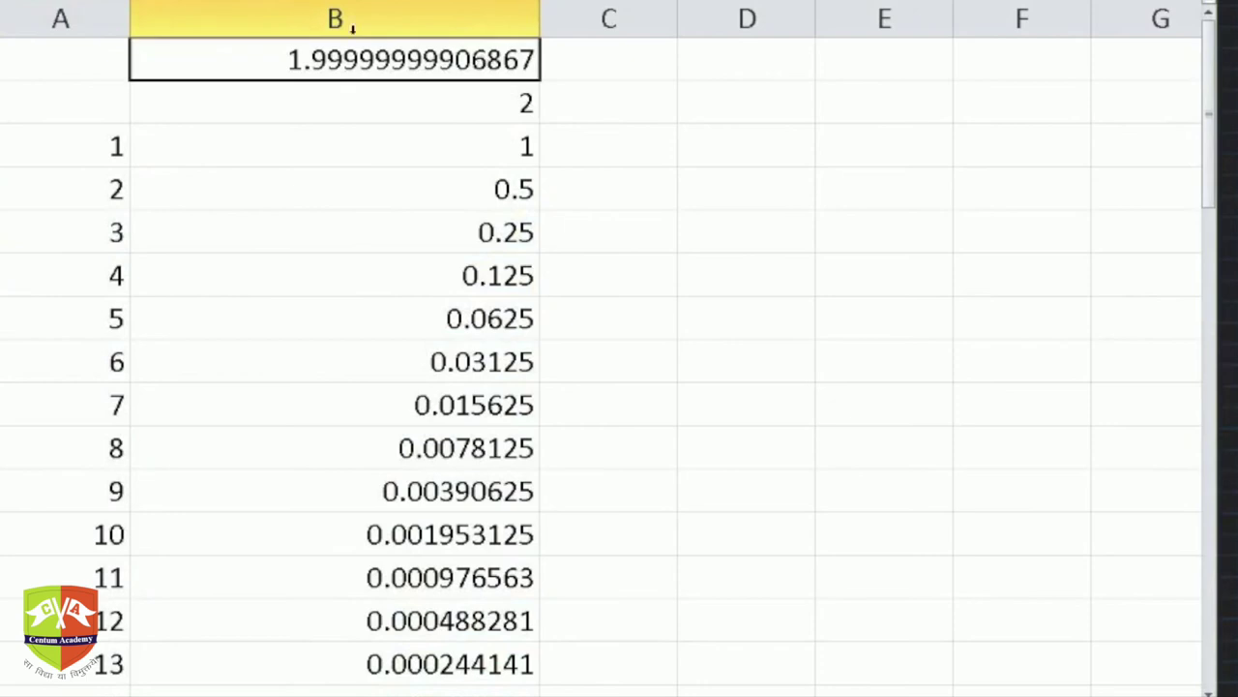
double_click(483, 60)
key("BackSpace")
key("BackSpace")
key("BackSpace")
key("BackSpace")
key("BackSpace")
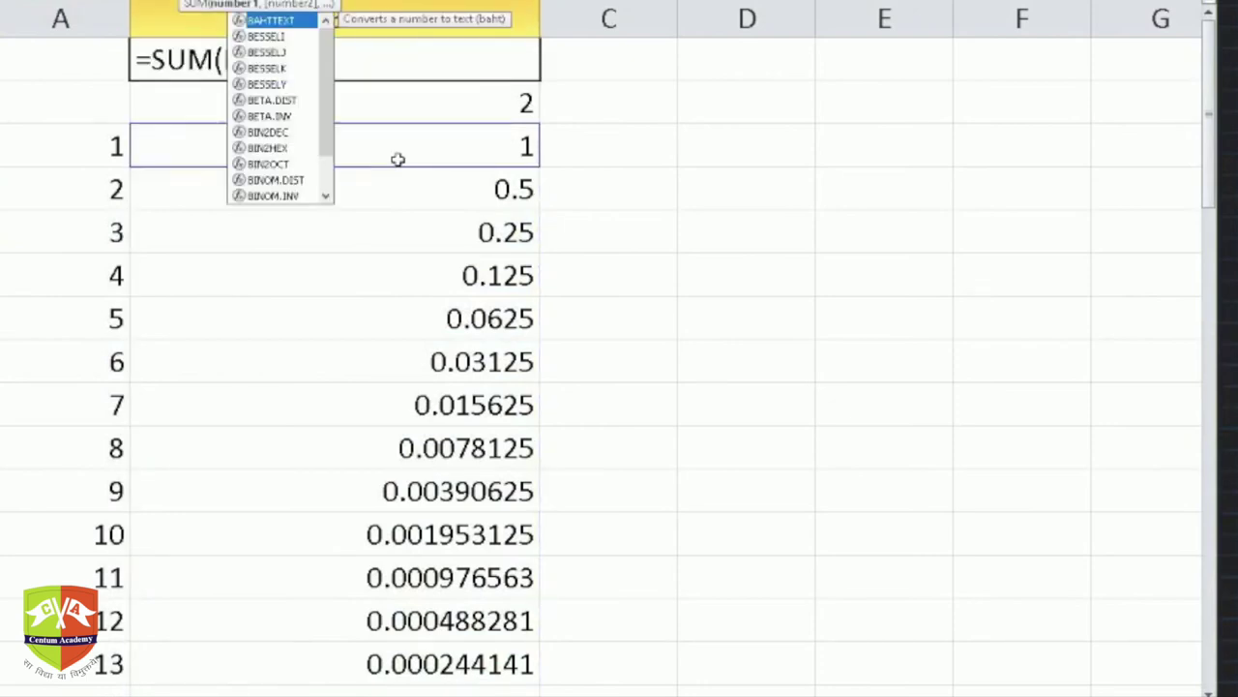
type("3:B100")
key("Return")
left_click(471, 62)
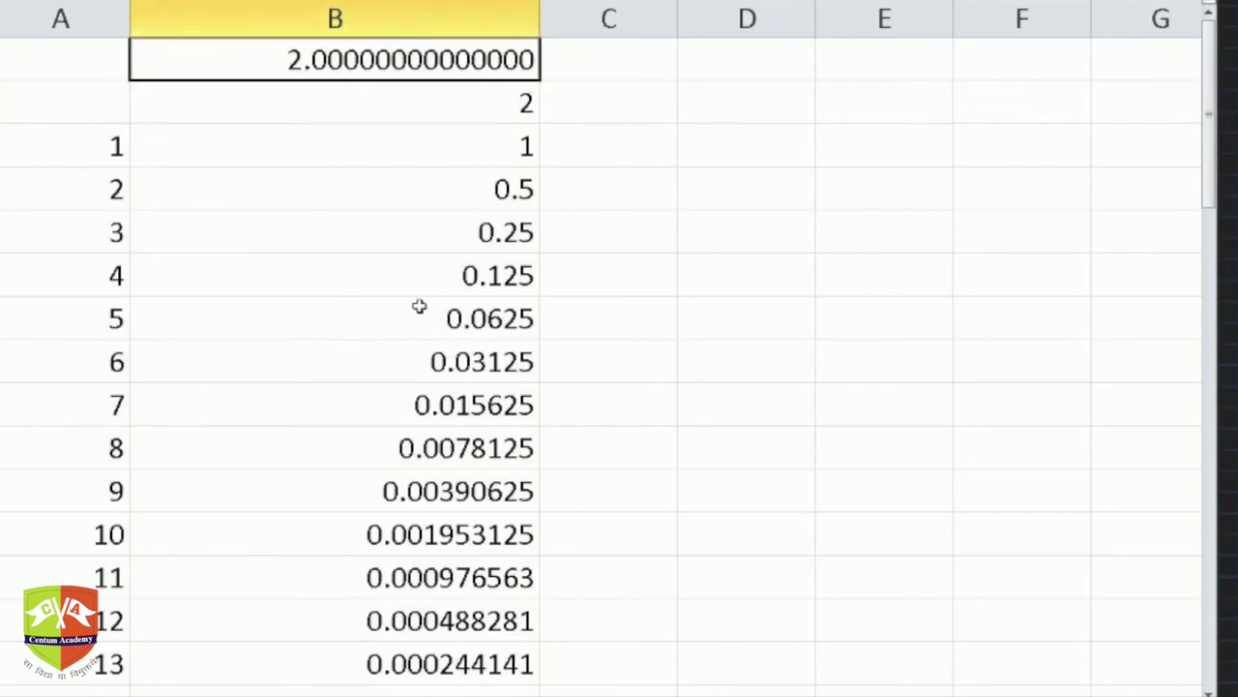
- Review the extended terms and set the divisor in cell B2 to 3
scroll(413, 309, "down", 20)
scroll(413, 309, "up", 20)
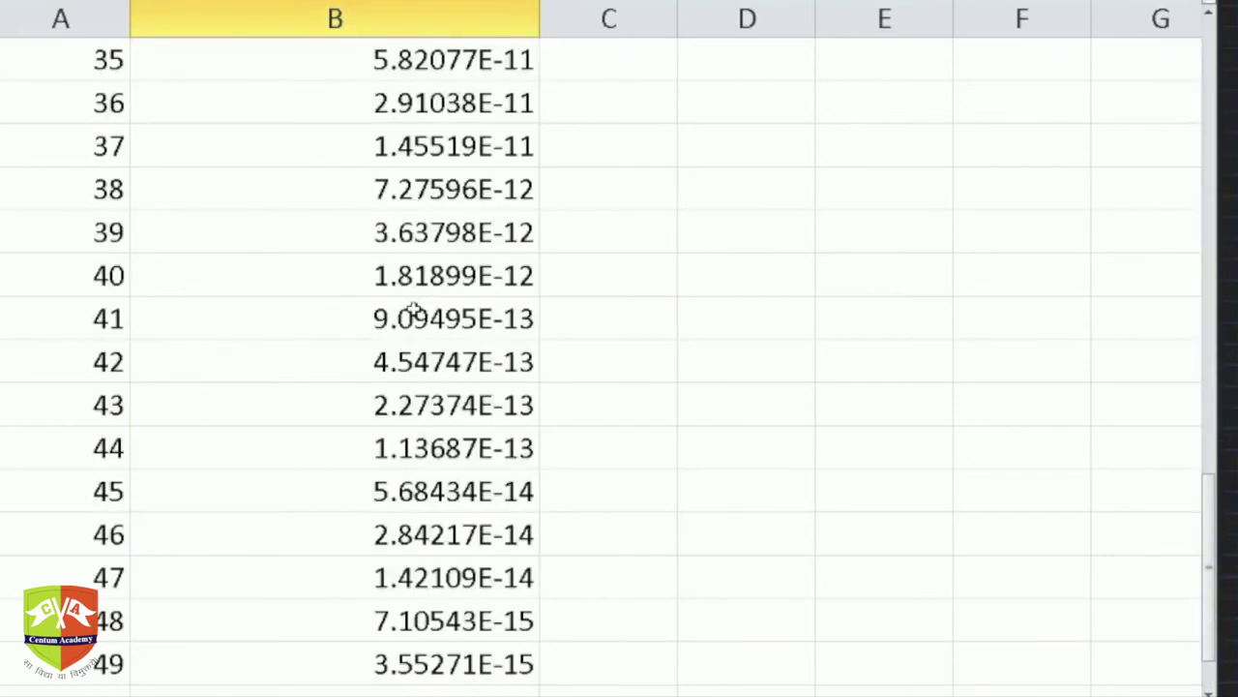
left_click(522, 103)
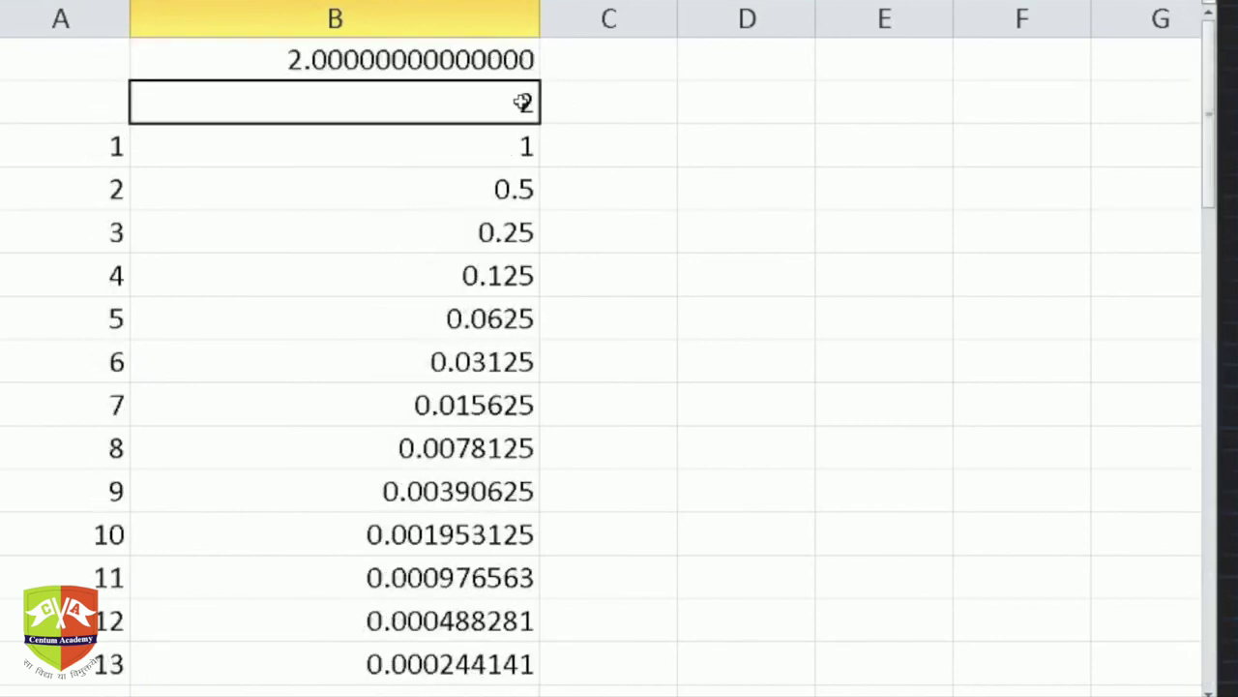
type("3")
key("Return")
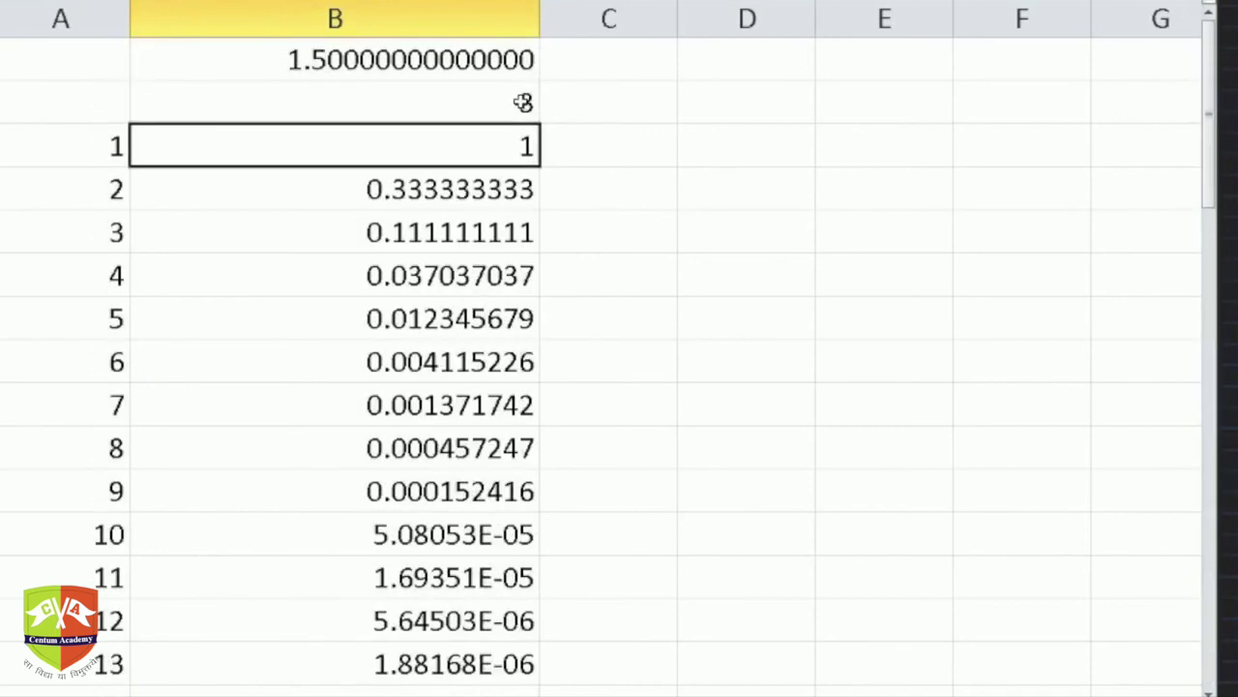
left_click(440, 71)
left_click(528, 110)
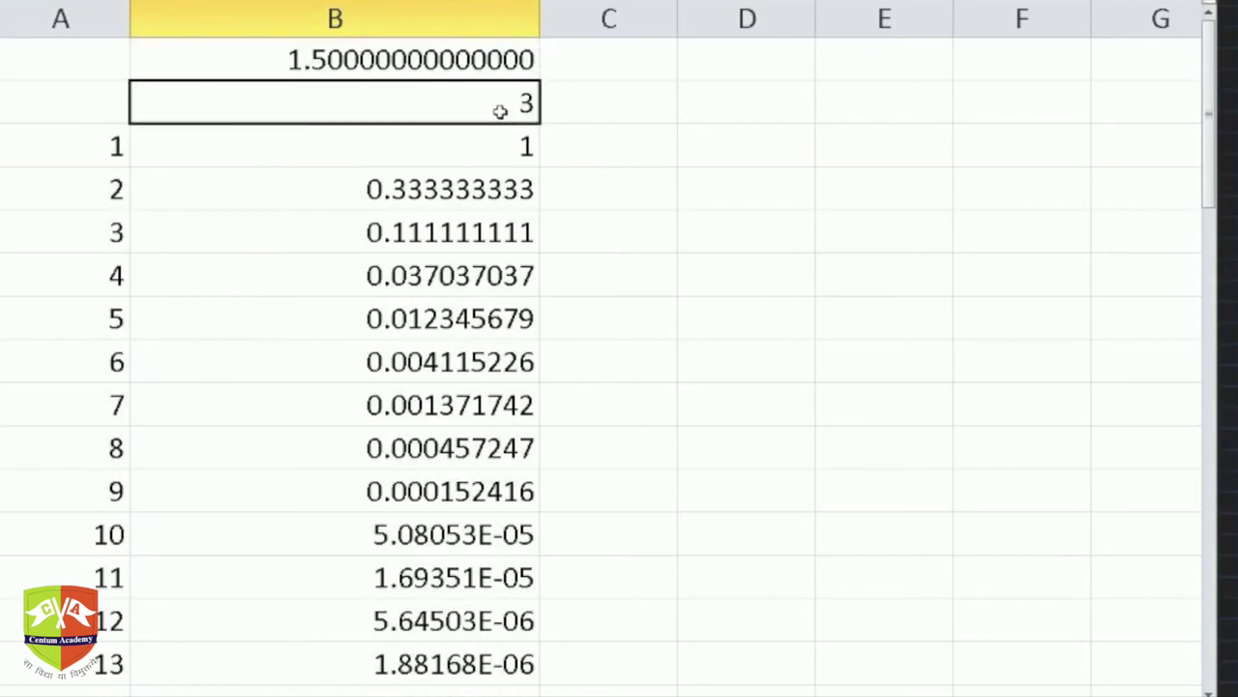
- Switch to the handwritten notes and write the series 1 + 1/3 + 1/9 + 1/27 + 1/81 ... ∞ in the empty space beside the partial sums
key("alt+Tab")
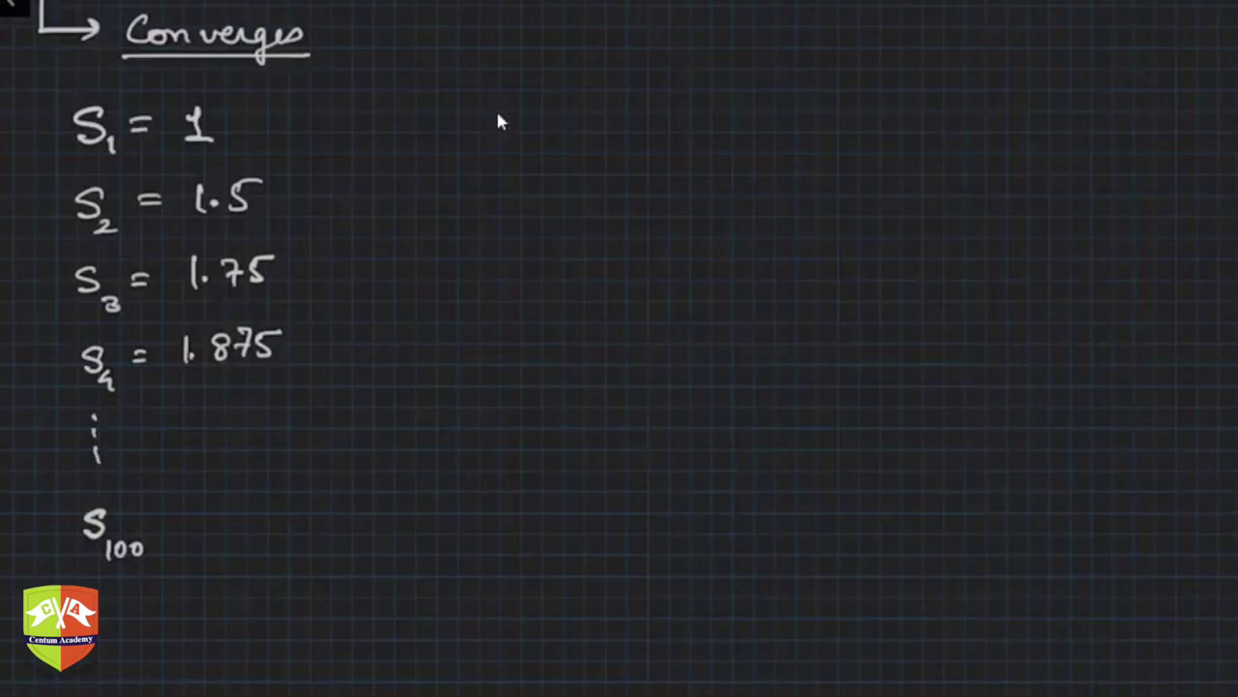
mouse_move(562, 70)
left_mouse_down()
mouse_move(561, 91)
mouse_move(616, 76)
left_mouse_up()
mouse_move(632, 65)
left_mouse_down()
mouse_move(632, 89)
mouse_move(643, 86)
left_mouse_up()
mouse_move(638, 92)
left_mouse_down()
mouse_move(648, 106)
mouse_move(682, 92)
left_mouse_up()
left_click_drag(670, 81, 714, 89)
mouse_move(699, 87)
left_mouse_down()
mouse_move(725, 85)
mouse_move(723, 116)
left_mouse_up()
left_click_drag(782, 65, 781, 85)
left_click_drag(771, 75, 800, 75)
left_click_drag(820, 62, 827, 85)
left_click_drag(807, 87, 834, 86)
left_click_drag(805, 97, 849, 114)
left_click(882, 75)
left_click_drag(927, 64, 929, 91)
left_click_drag(912, 89, 946, 87)
mouse_move(917, 99)
left_mouse_down()
mouse_move(931, 103)
mouse_move(919, 118)
left_mouse_up()
left_click_drag(935, 98, 935, 116)
left_click_drag(1002, 85, 1014, 84)
left_click_drag(1022, 85, 1041, 85)
left_click_drag(1047, 86, 1064, 85)
mouse_move(1070, 83)
left_mouse_down()
mouse_move(1134, 74)
mouse_move(1121, 78)
left_mouse_up()
- Write "= 1.5" beneath the end of the handwritten series and underline the value
left_click_drag(1110, 135, 1138, 133)
left_click_drag(1112, 146, 1163, 153)
left_click(1174, 147)
mouse_move(1190, 133)
left_mouse_down()
mouse_move(1192, 153)
mouse_move(1221, 128)
left_mouse_up()
left_click_drag(1157, 161, 1225, 157)
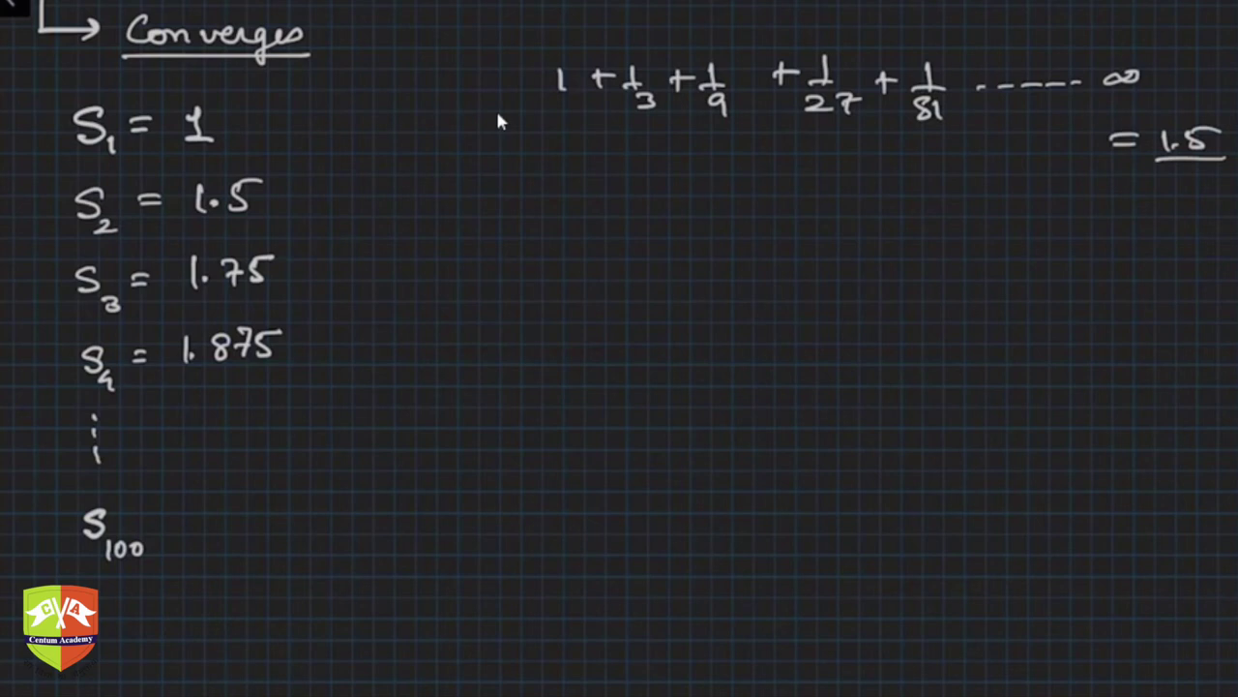
mouse_move(1200, 107)
left_mouse_down()
mouse_move(1151, 136)
mouse_move(1196, 109)
left_mouse_up()
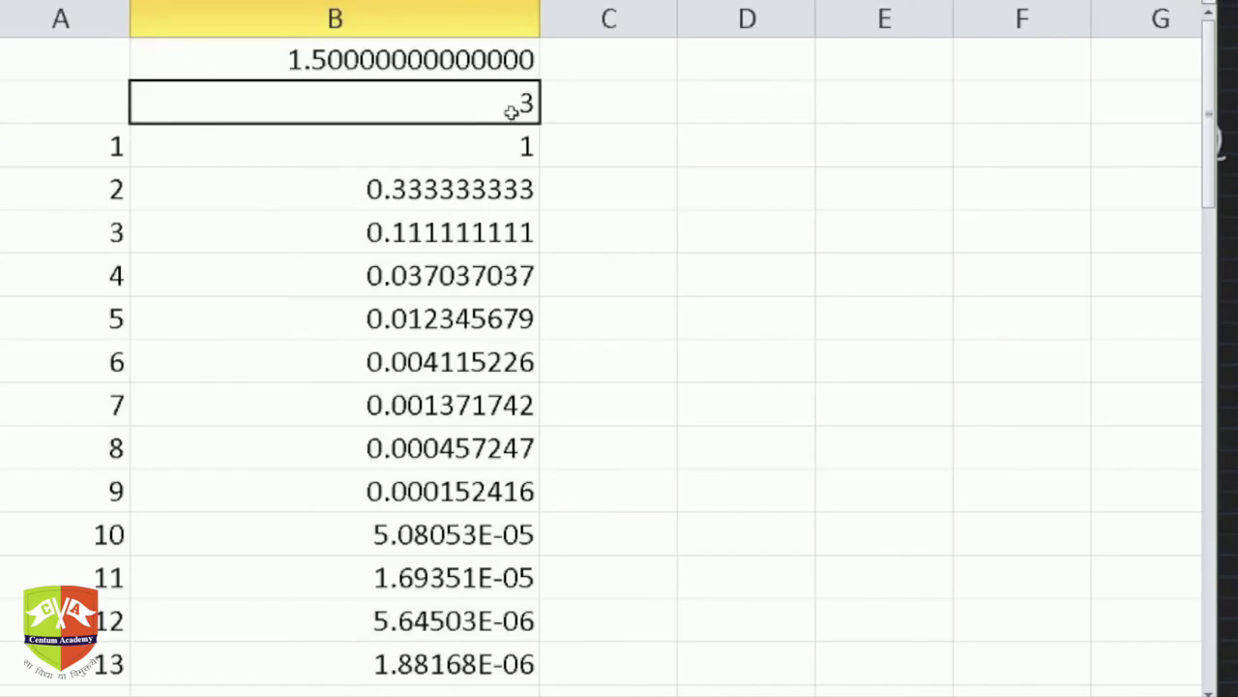
- Highlight the terms of the one-third series in the spreadsheet, from B3 down to the thirteenth term
left_click_drag(510, 114, 517, 185)
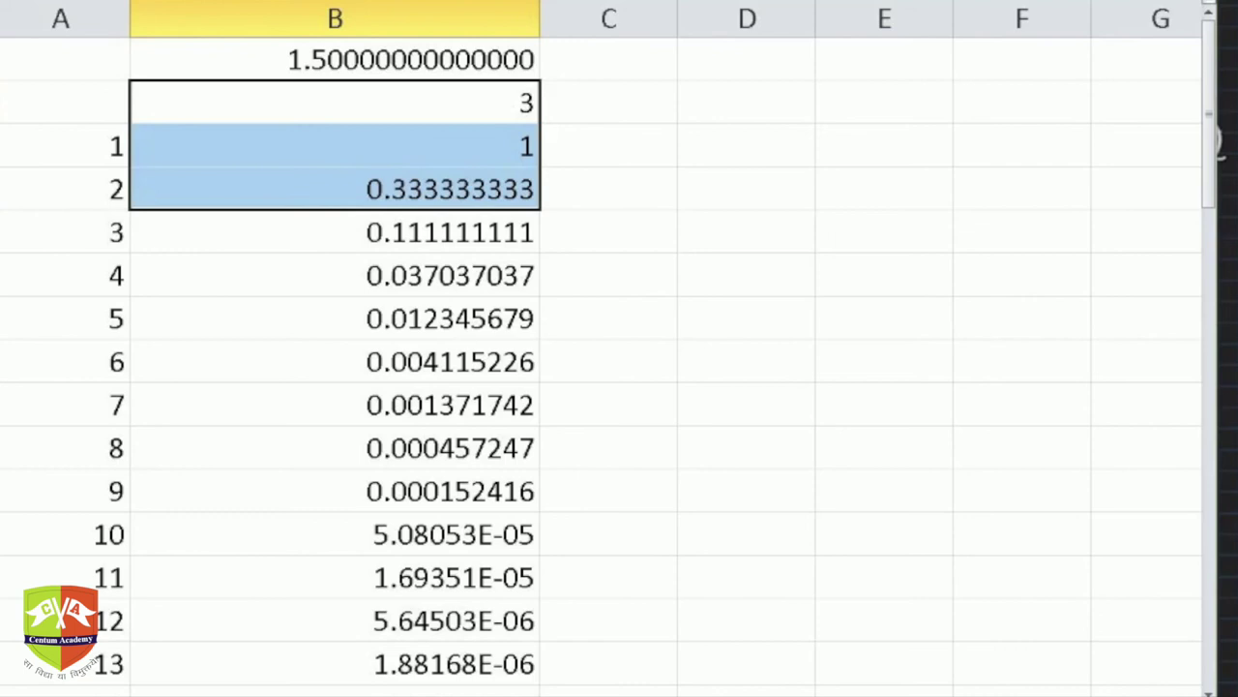
left_click(707, 264)
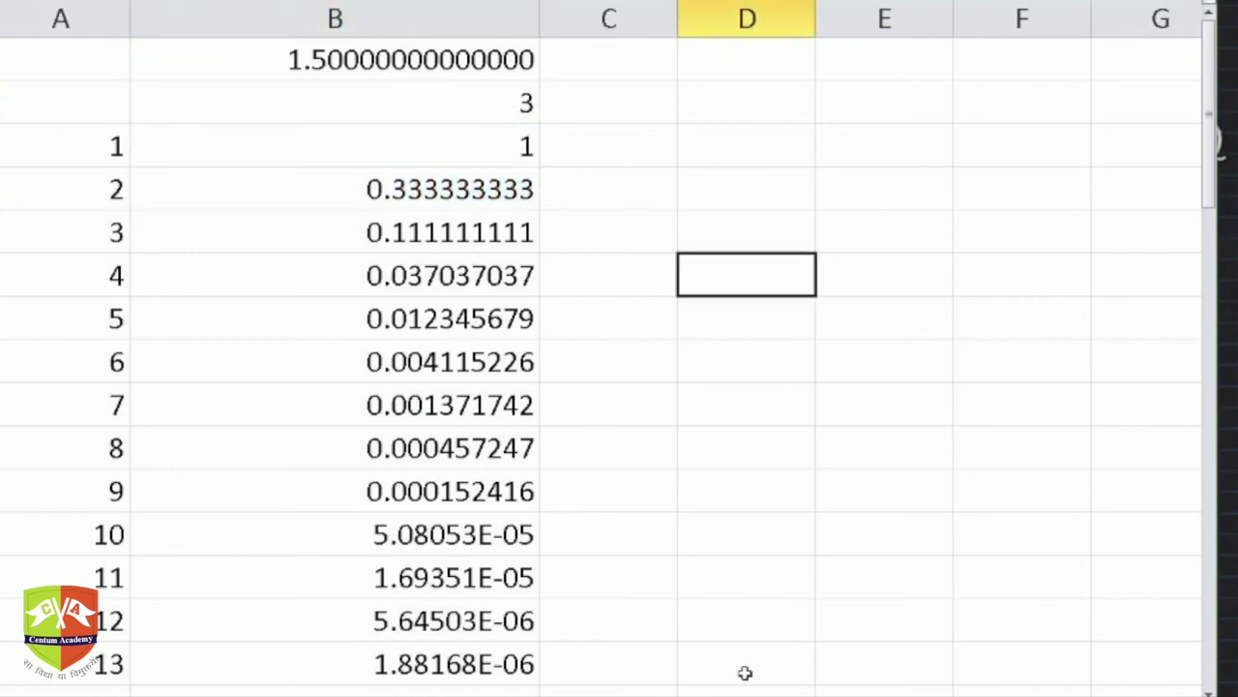
left_click_drag(451, 153, 472, 232)
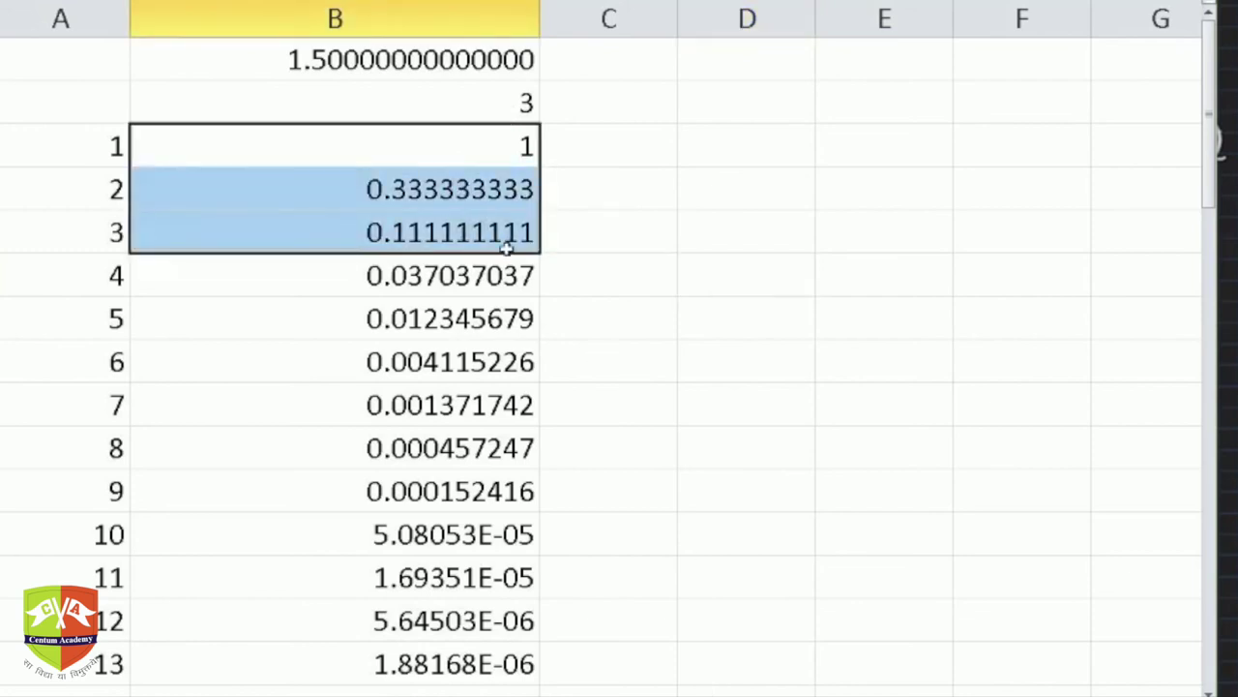
left_click_drag(500, 144, 448, 663)
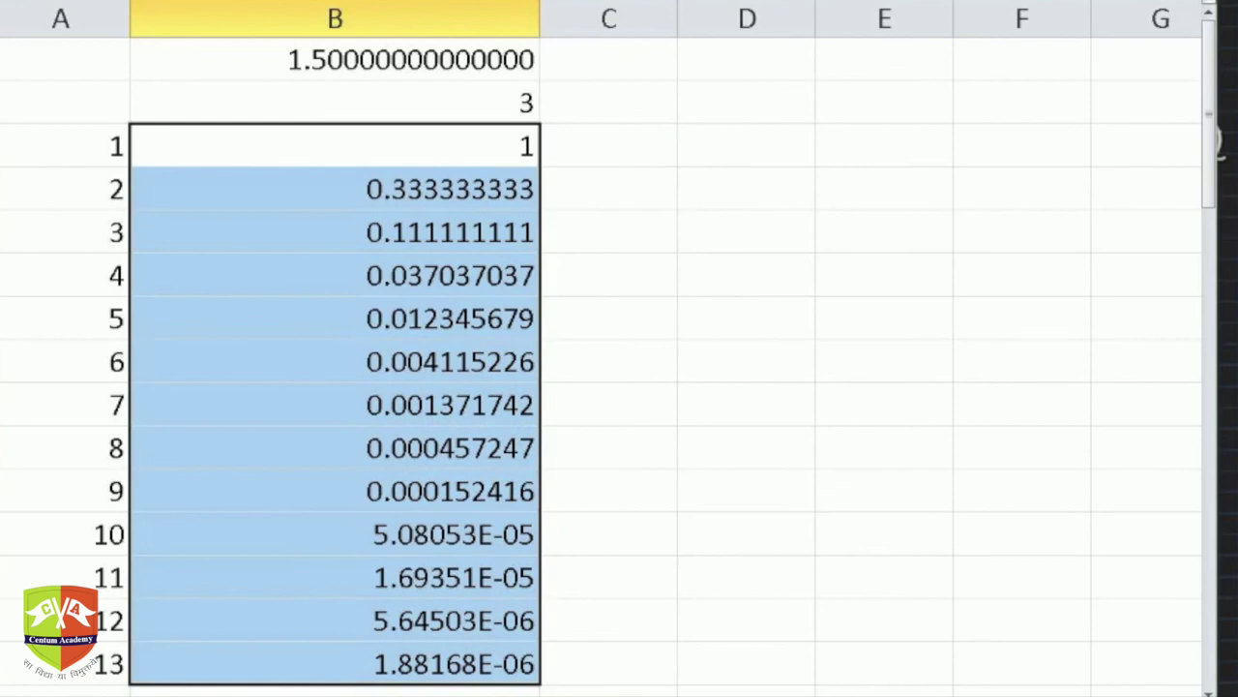
- Set the divisor in cell B2 to 4 and inspect the sum in B1
left_click(429, 103)
type("4")
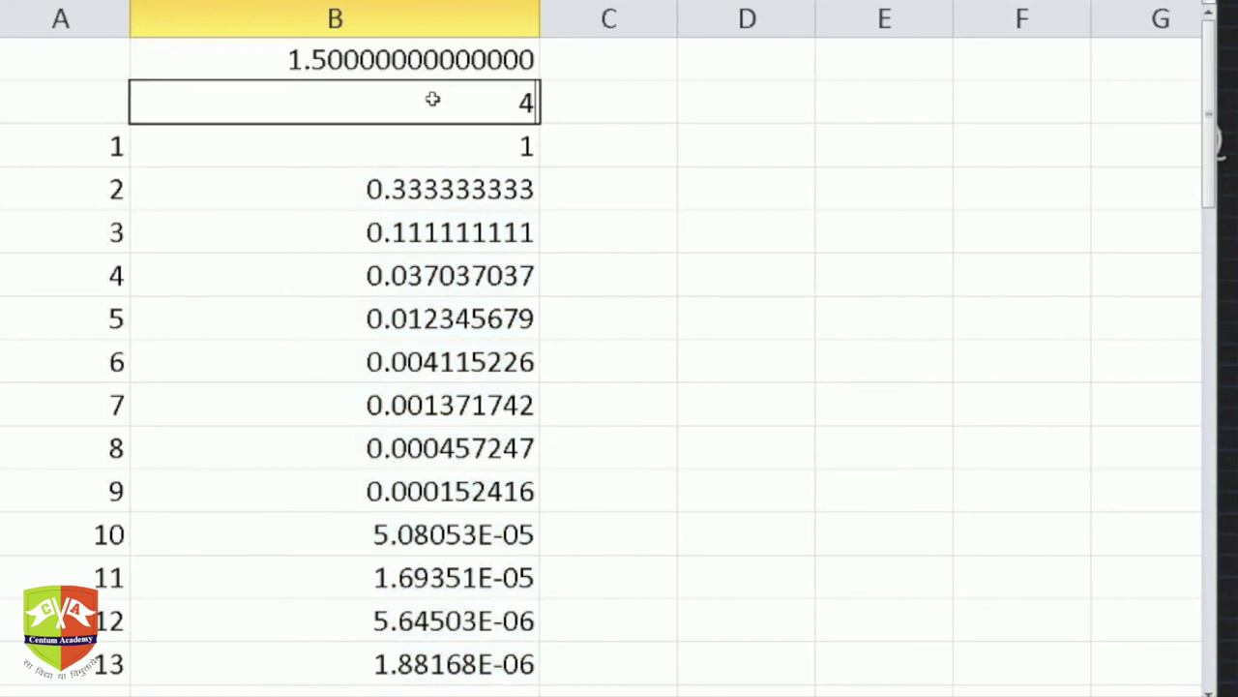
key("Return")
left_click(417, 56)
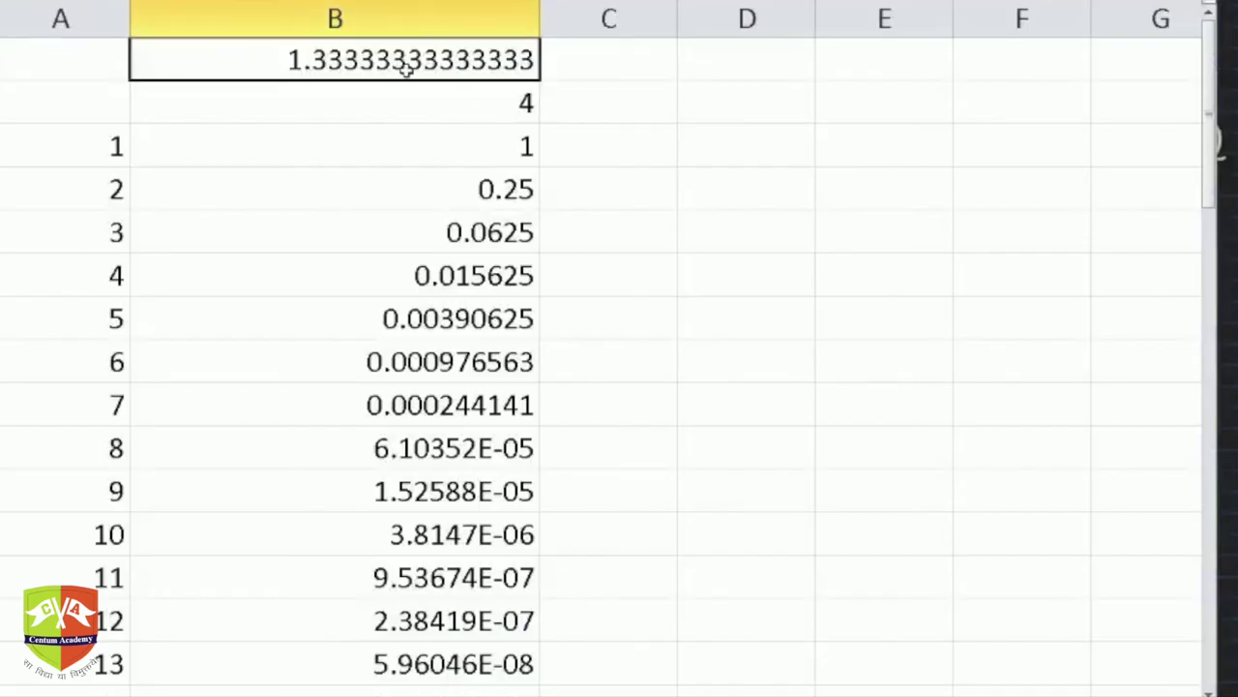
- Set the divisor in cell B2 to 5 to recalculate the series
left_click(534, 109)
type("5")
key("Return")
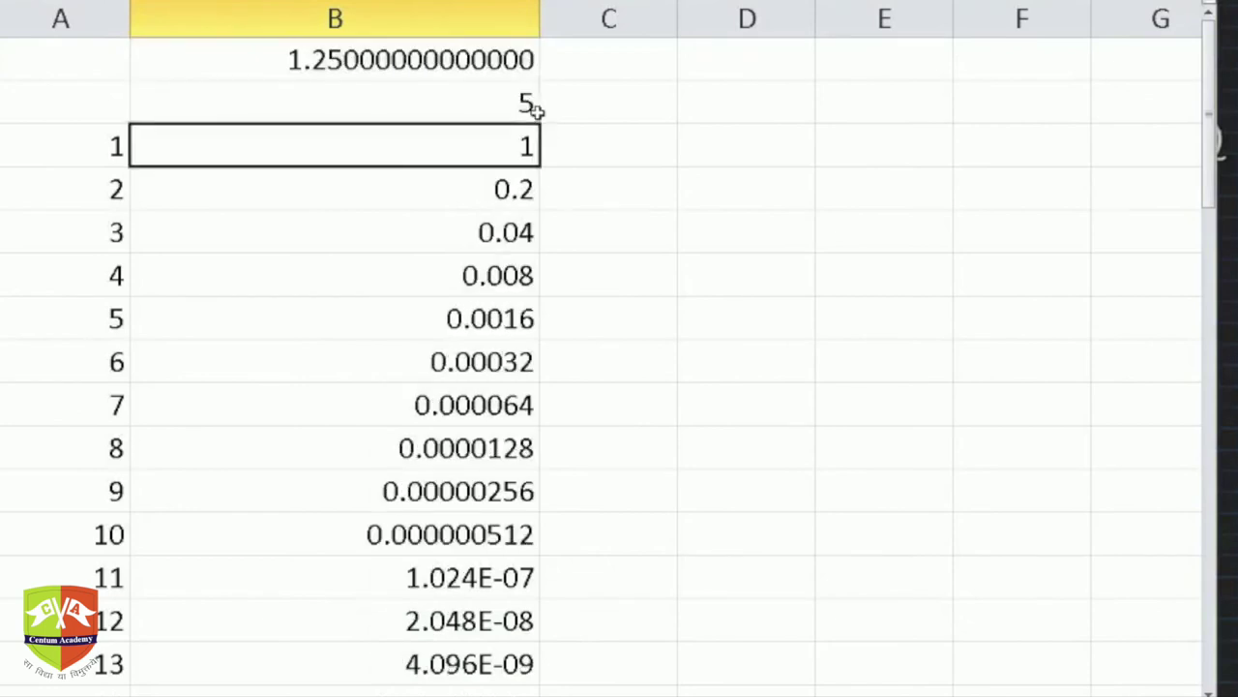
- Set the divisor in cell B2 to 6 and inspect the sum in B1
left_click(534, 110)
type("6")
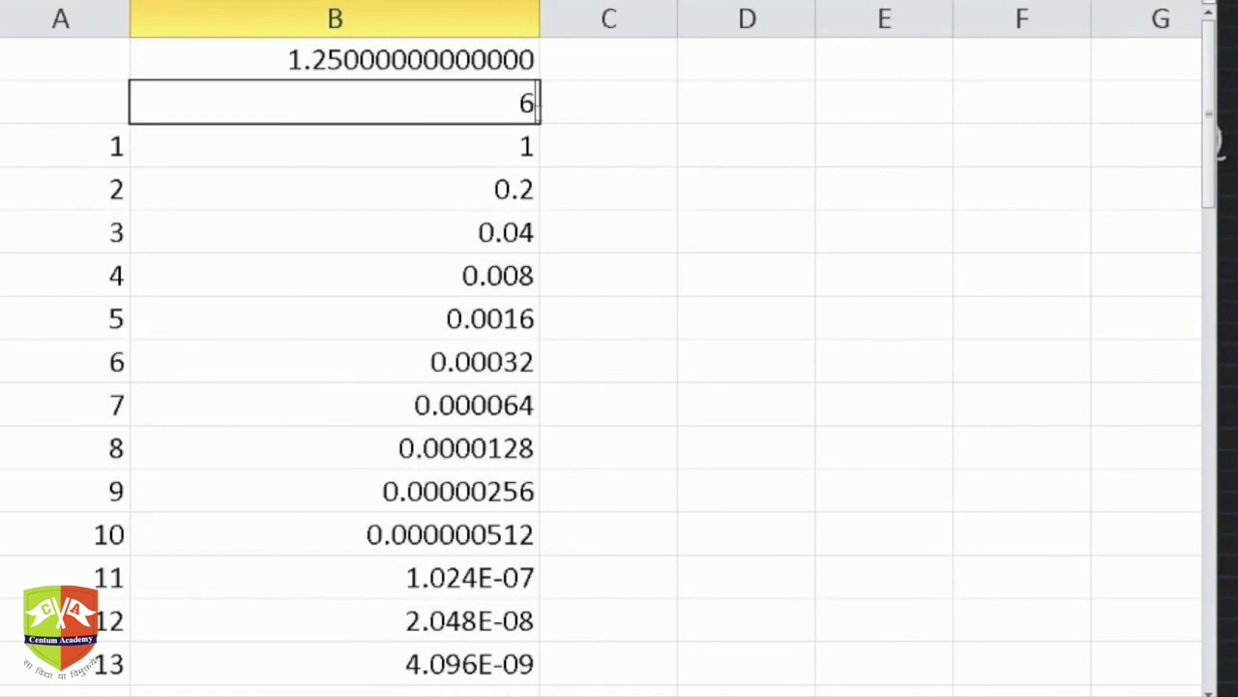
key("Return")
left_click(534, 110)
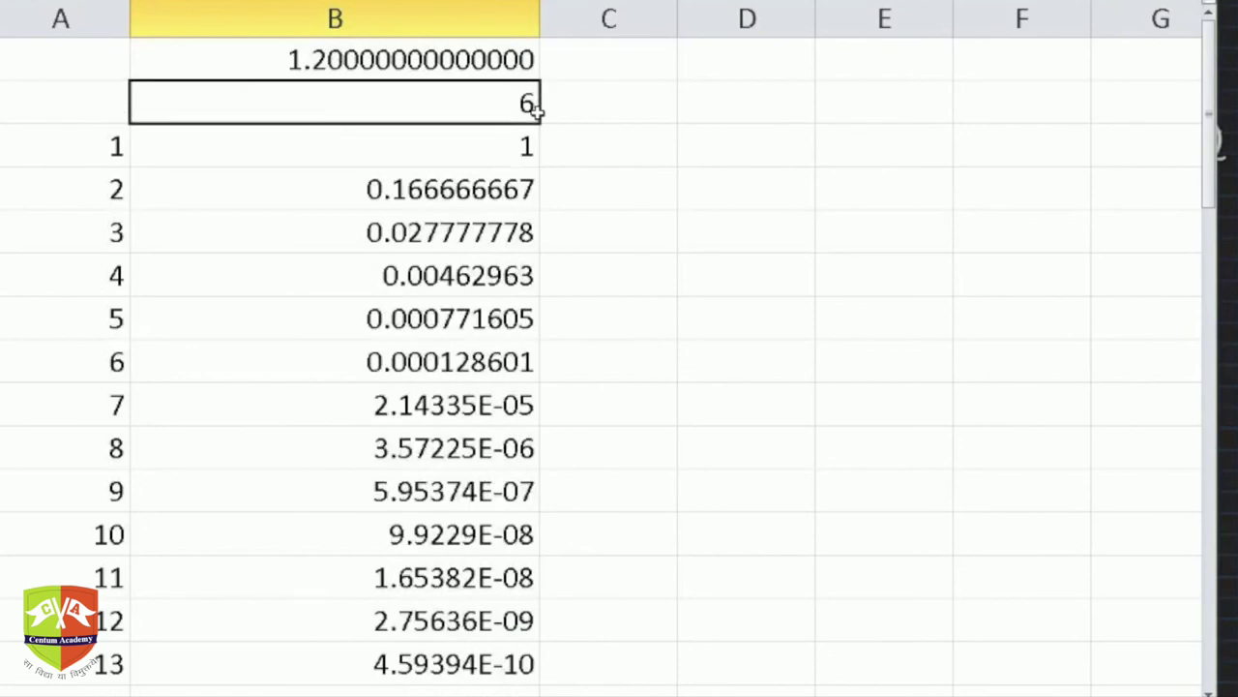
left_click(367, 62)
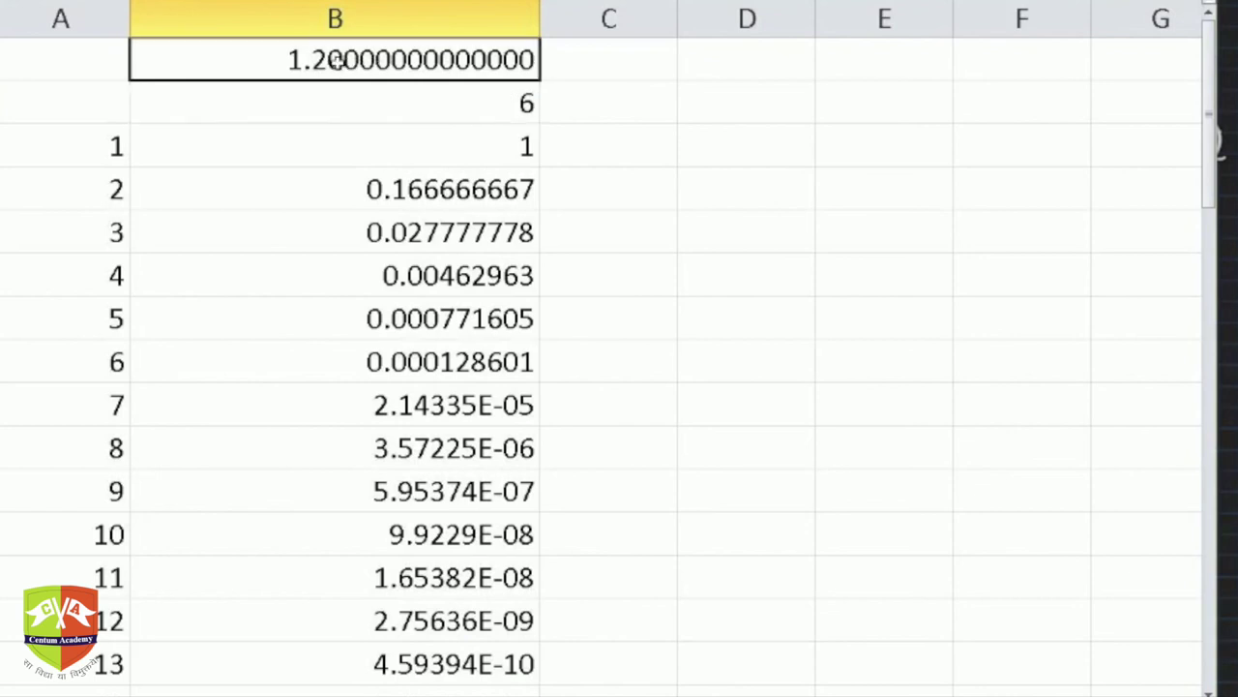
- Set the divisor in cell B2 to 100 and select the sum in B1 for inspection
left_click(402, 99)
type("100")
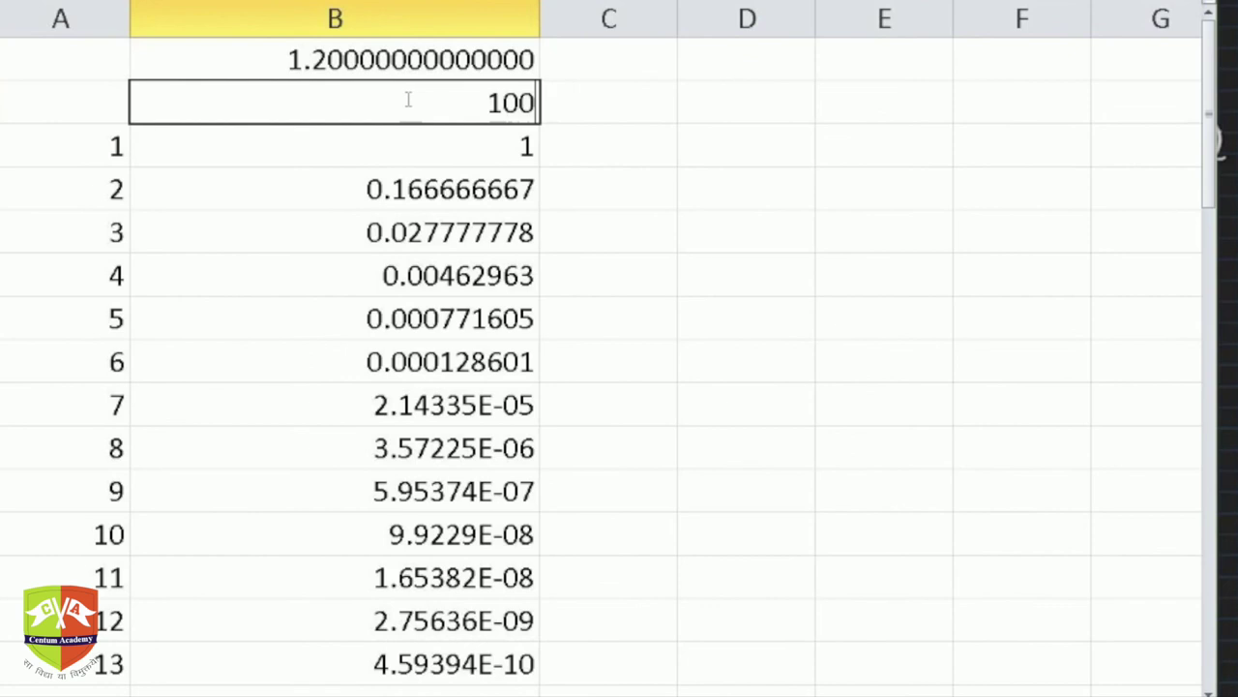
key("Return")
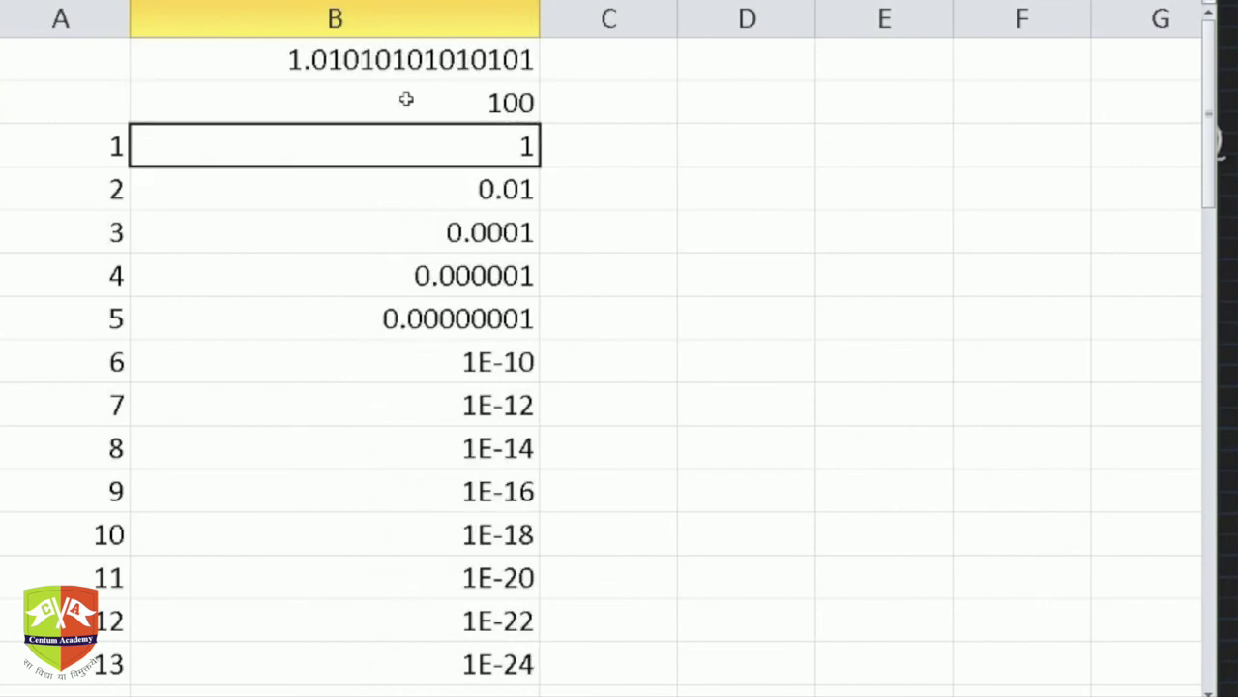
left_click(401, 62)
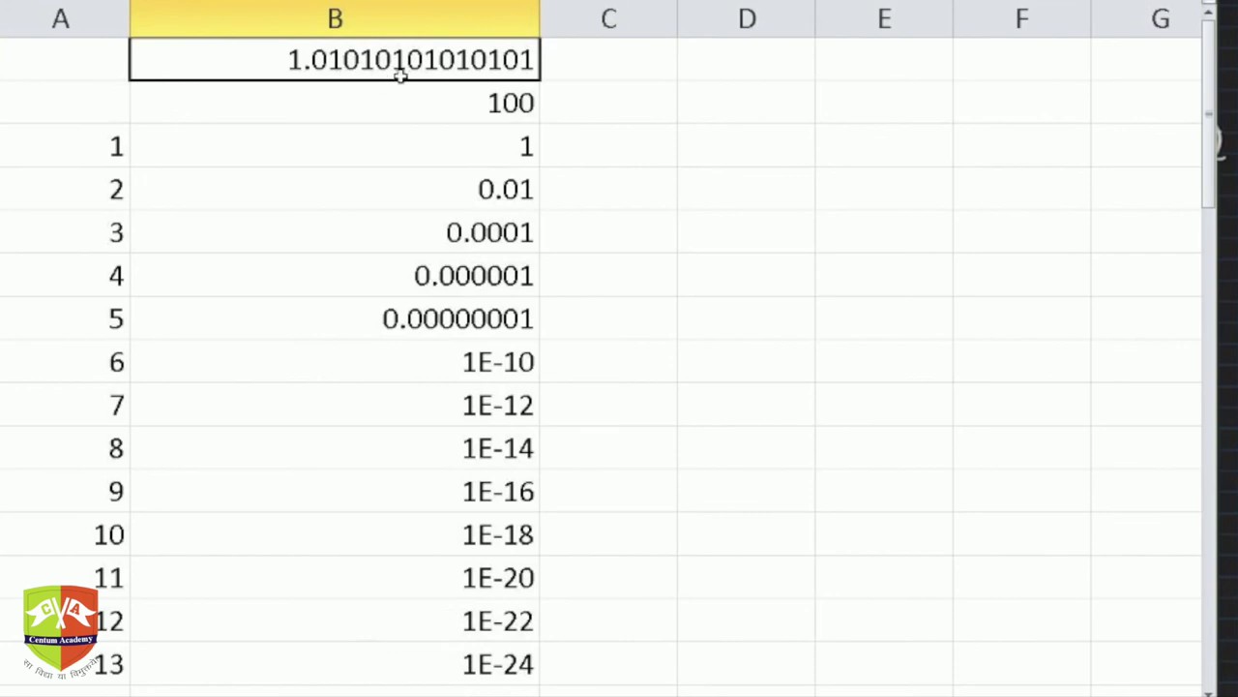
- Set the divisor in cell B2 to 1000 to recalculate the series
left_click(484, 104)
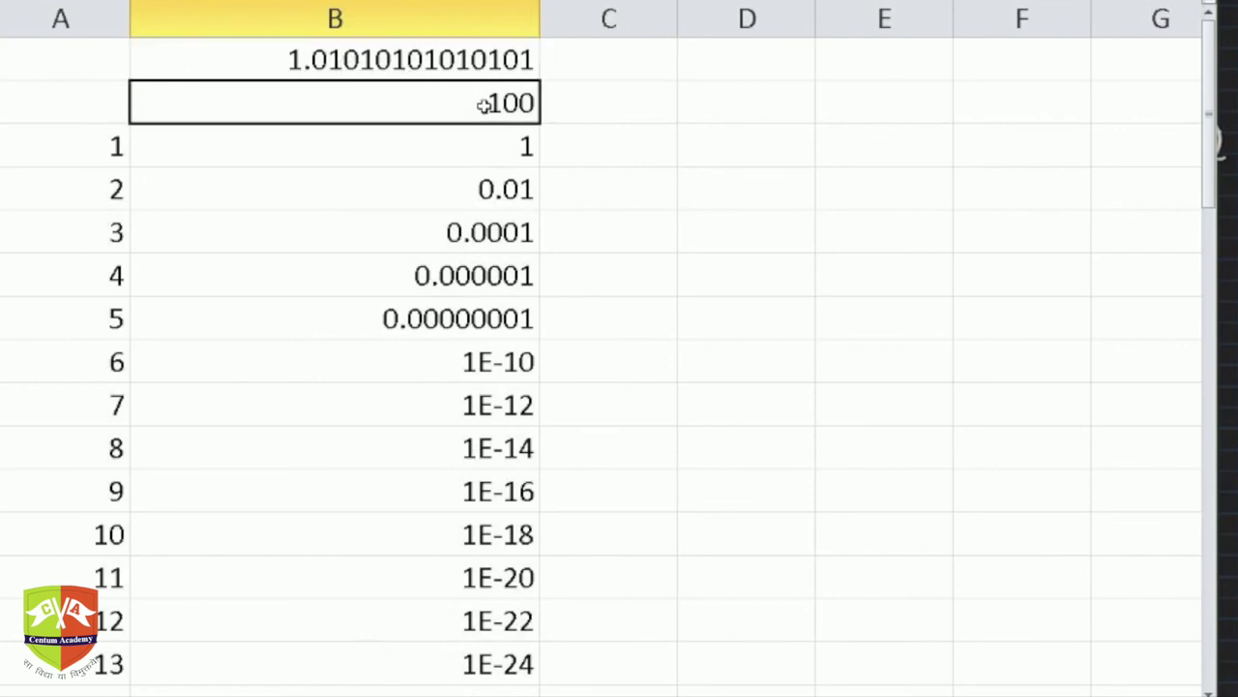
type("1000")
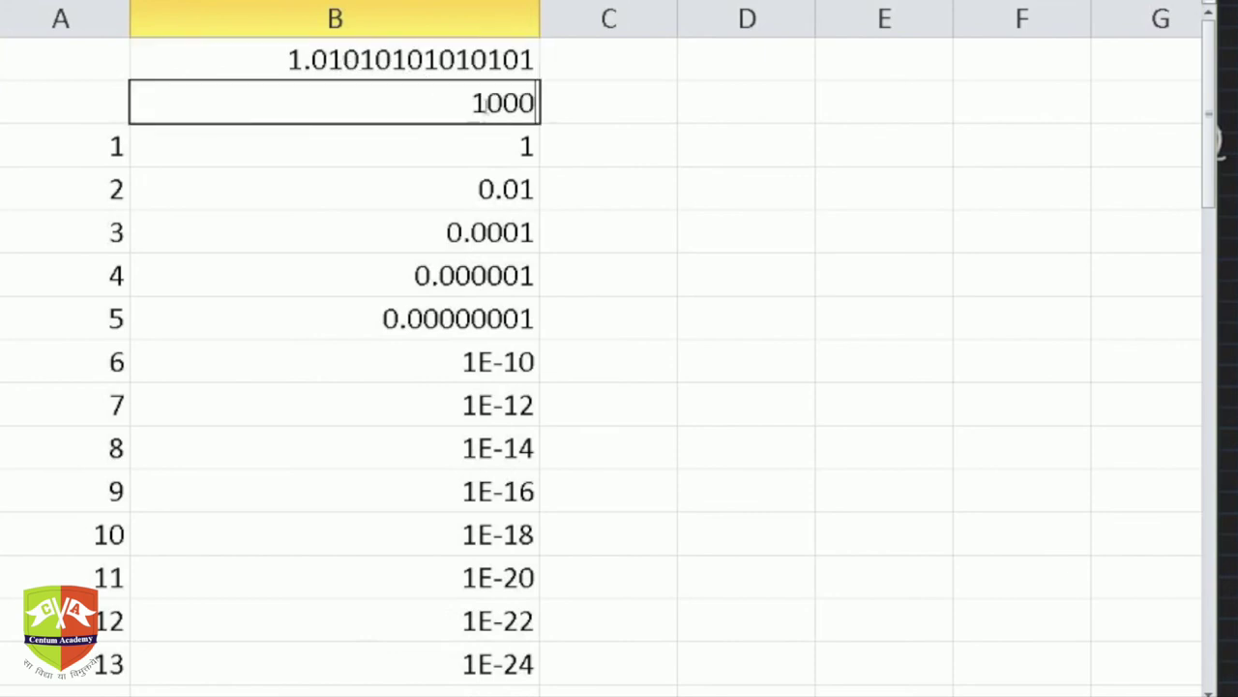
key("Return")
left_click(481, 105)
type("10000")
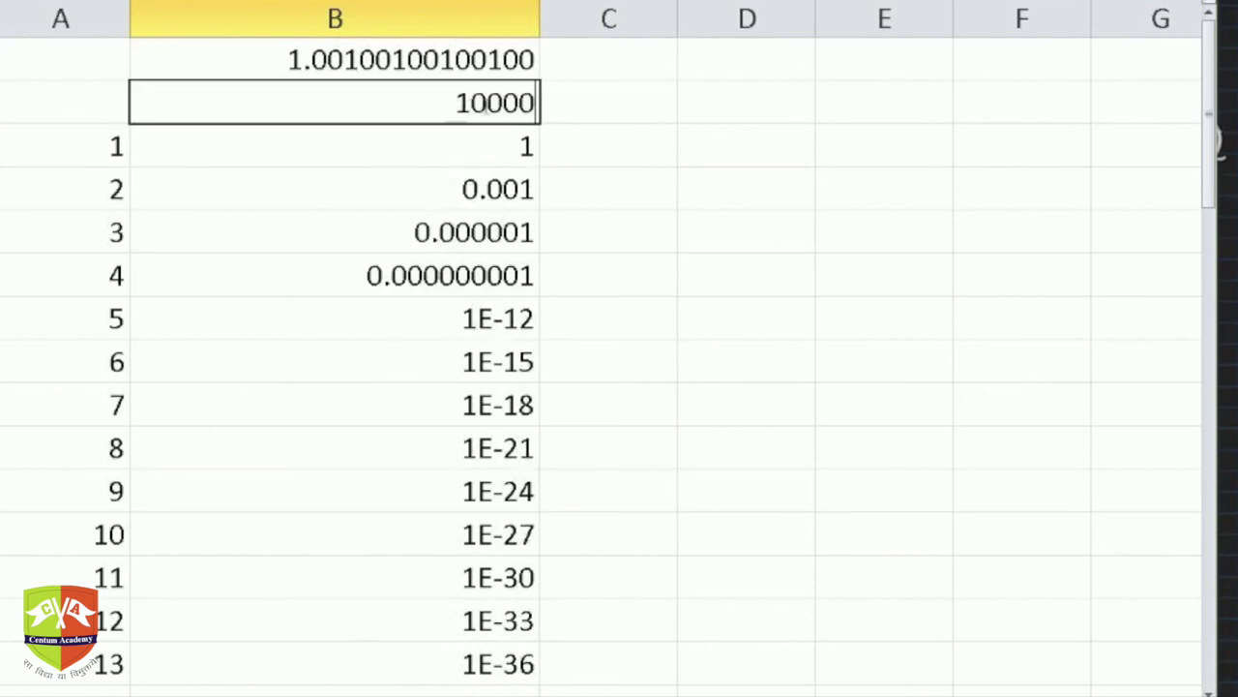
type("0000000")
key("Return")
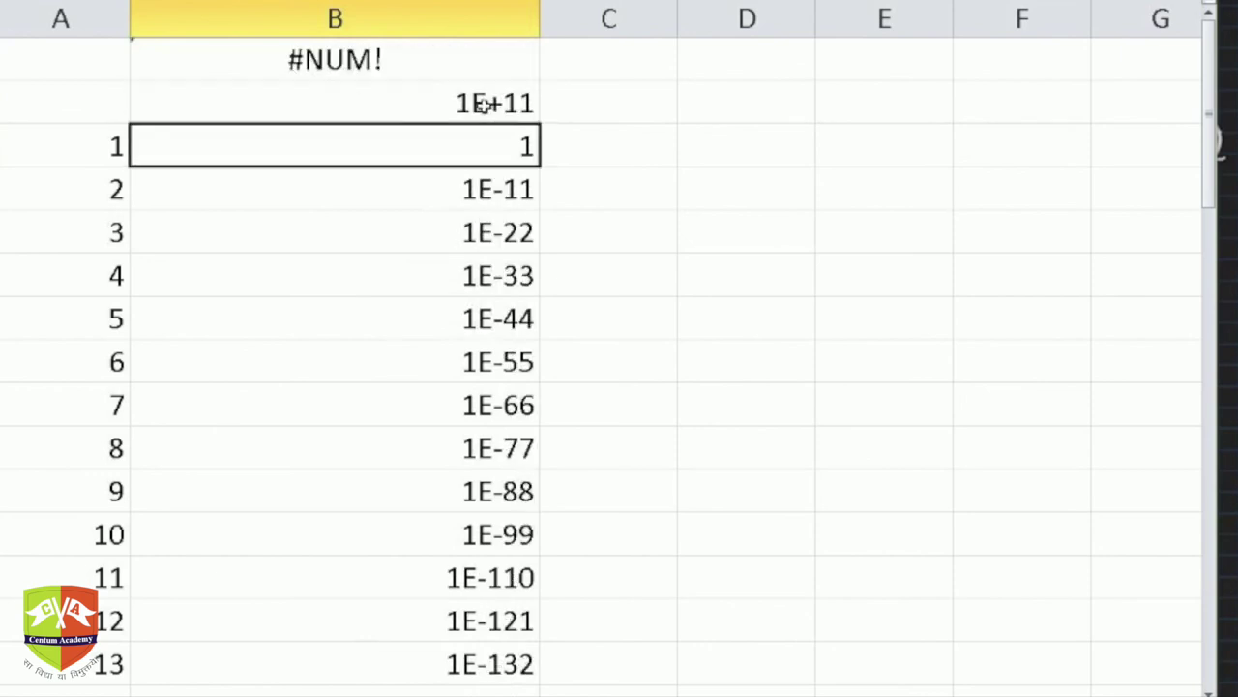
- Replace the divisor in cell B2 with 100000
left_click(481, 105)
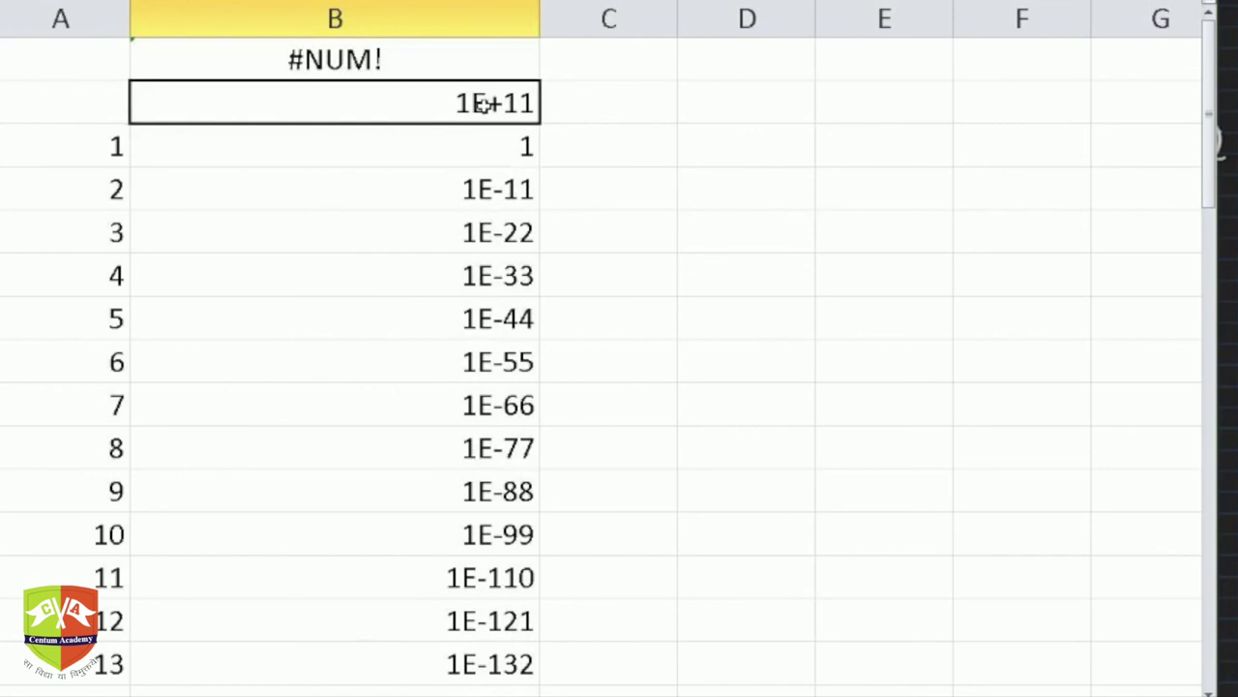
type("100000")
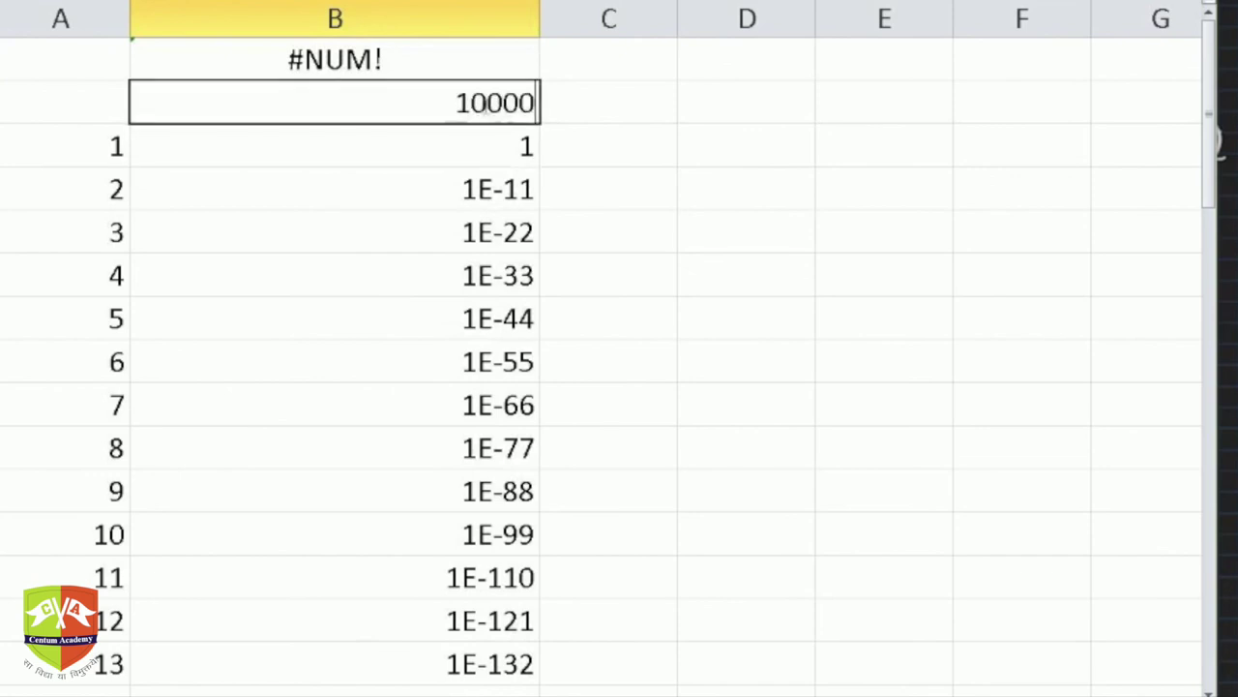
key("Return")
- Try a divisor of 10000000 in cell B2
left_click(482, 105)
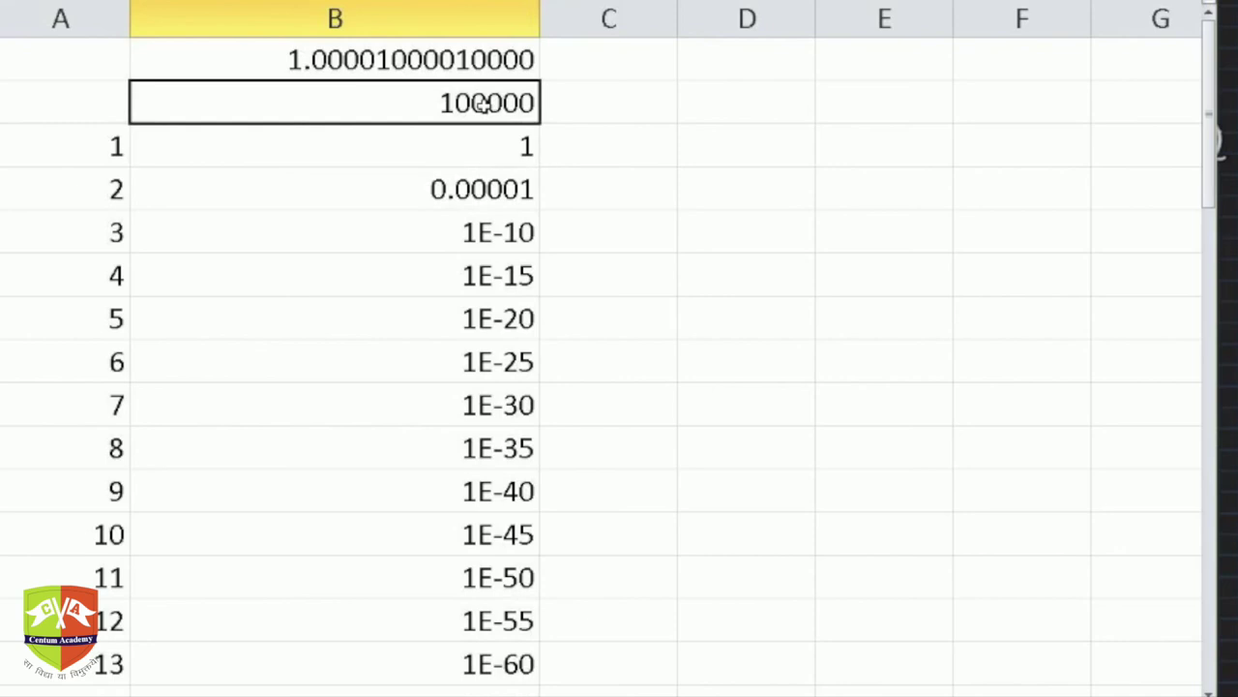
type("10000000")
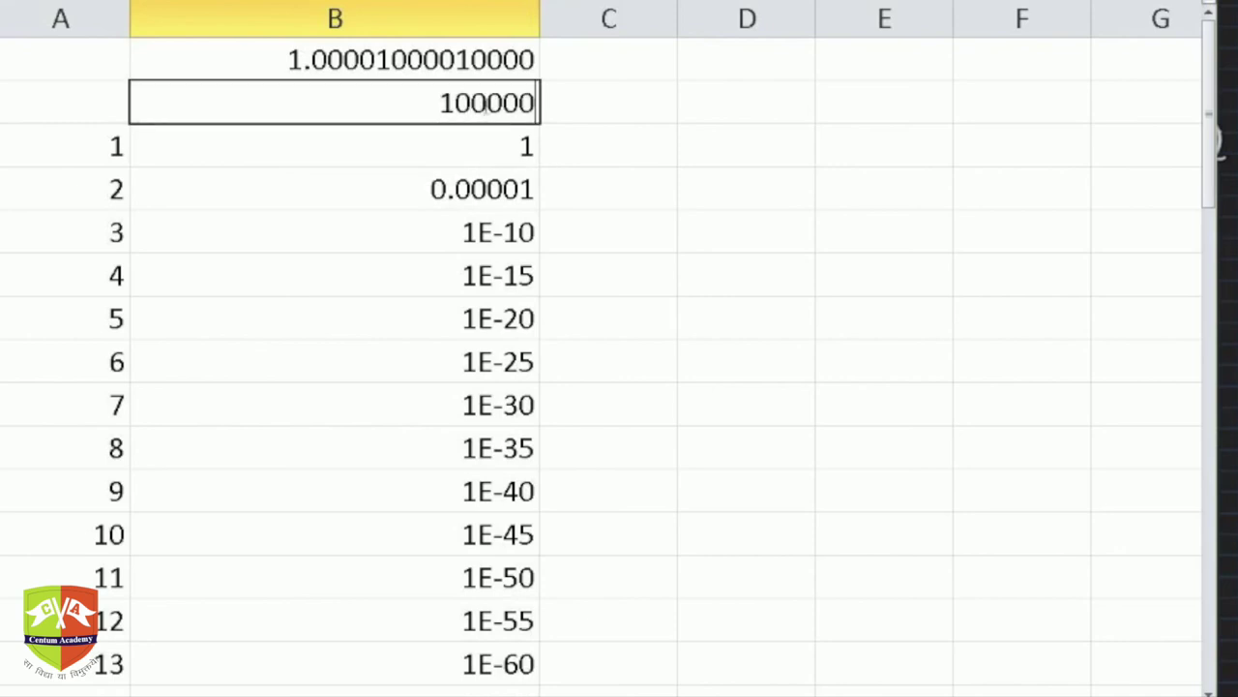
key("Return")
- Set the divisor in cell B2 back to 100000 and select the sum in B1 for inspection
left_click(482, 104)
type("100000")
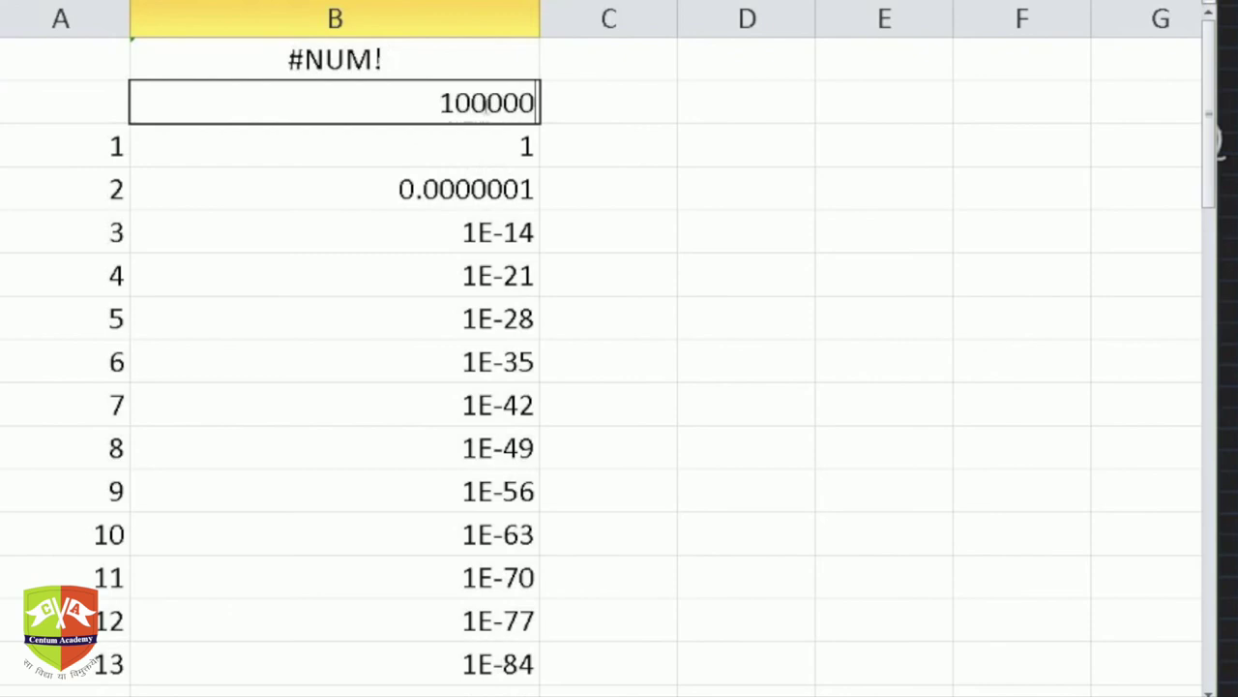
key("Return")
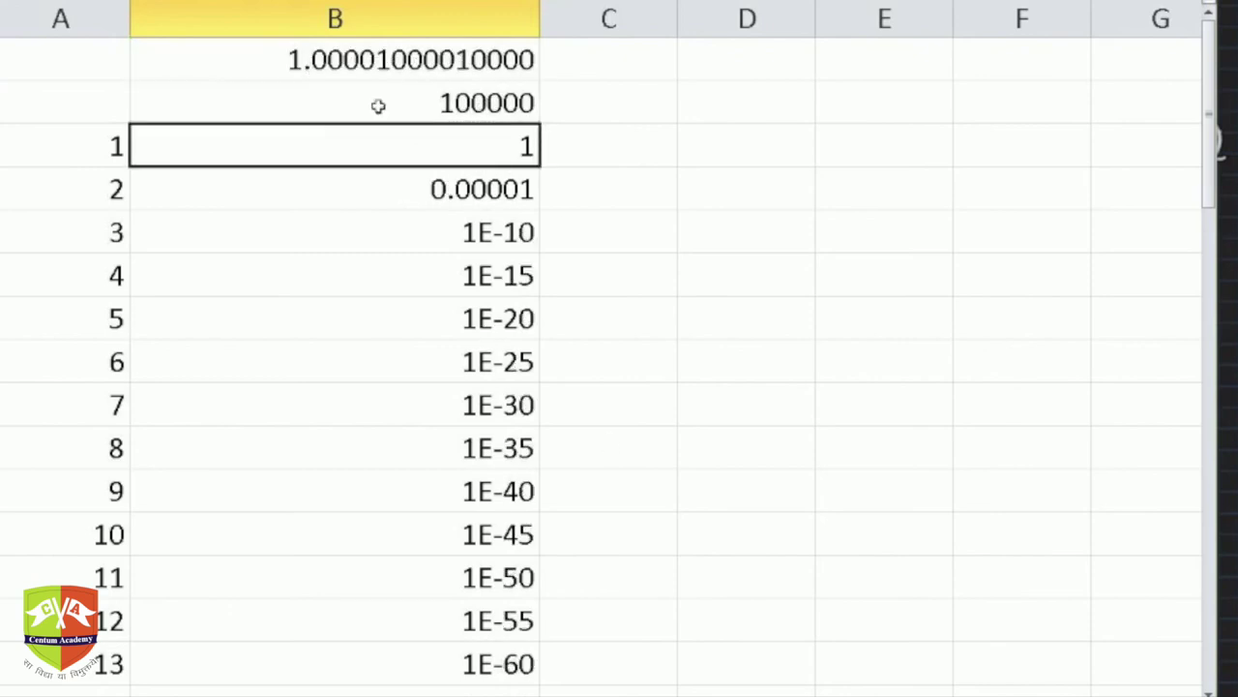
left_click(399, 54)
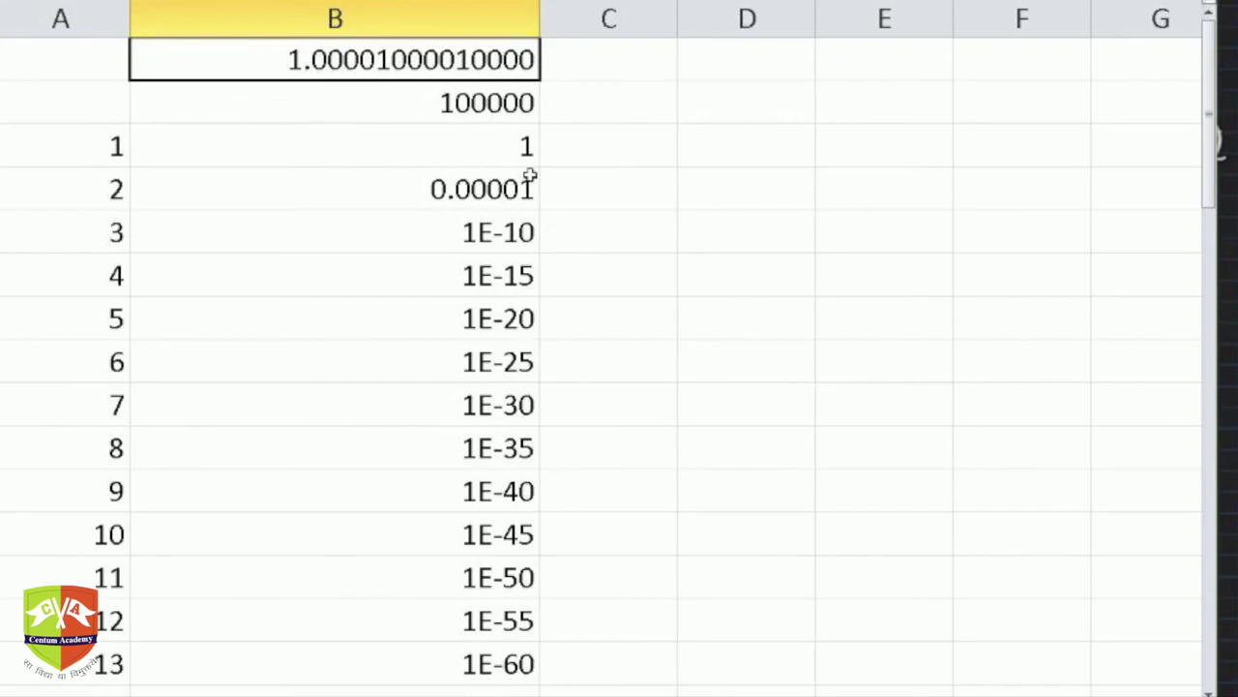
- Switch to the handwritten notes and write "1 +" followed by dashes on a new line below the 1/4 series
key("alt+Tab")
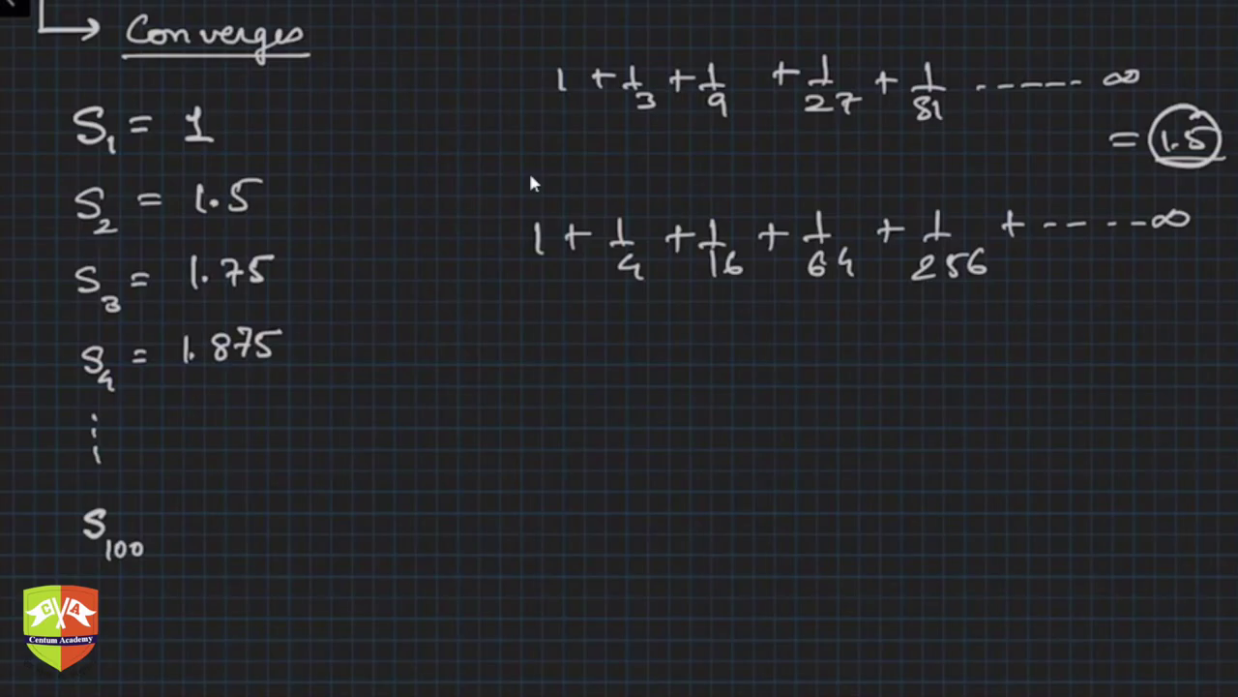
mouse_move(540, 361)
left_mouse_down()
mouse_move(540, 375)
mouse_move(572, 387)
mouse_move(594, 375)
left_mouse_up()
left_click_drag(613, 380, 619, 380)
left_click_drag(642, 381, 693, 379)
left_click_drag(728, 377, 762, 378)
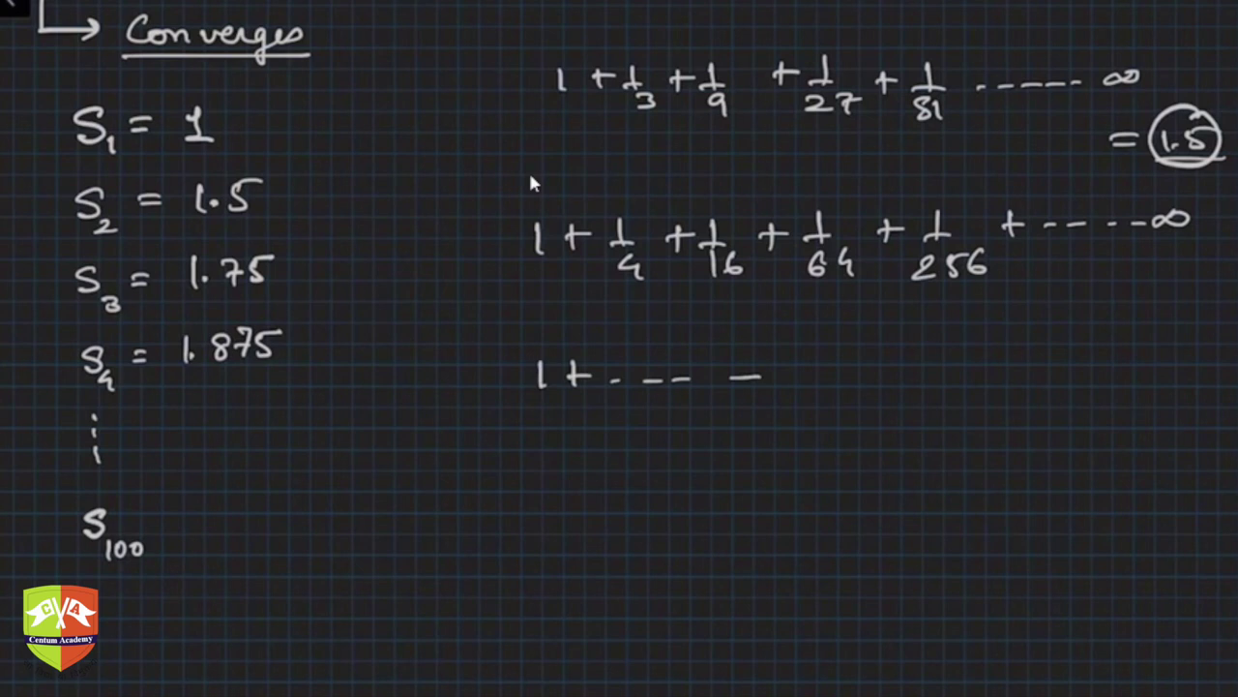
- Write the start of a new series, 1 + 1/10^6, below the dashed line
left_click_drag(539, 435, 541, 465)
left_click_drag(572, 437, 573, 464)
left_click_drag(565, 449, 596, 450)
left_click_drag(664, 425, 666, 455)
left_click_drag(636, 456, 716, 455)
left_click_drag(658, 486, 658, 509)
left_click_drag(676, 486, 689, 481)
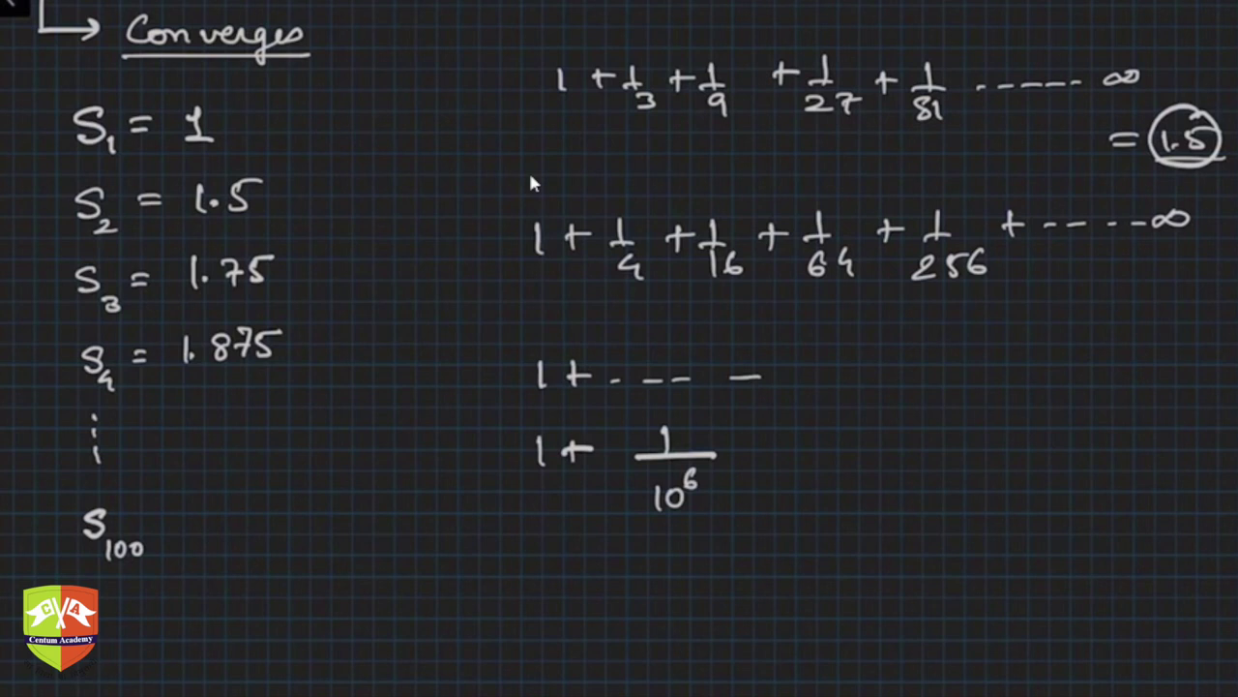
- Continue the series with + 1/10^12 + 1/10^18 and trailing dashes ending in an infinity sign
left_click_drag(752, 440, 753, 458)
left_click_drag(742, 449, 764, 448)
left_click_drag(834, 424, 834, 452)
mouse_move(807, 448)
left_mouse_down()
mouse_move(854, 447)
mouse_move(812, 503)
mouse_move(831, 483)
mouse_move(873, 478)
left_mouse_up()
left_click_drag(901, 428, 901, 450)
left_click_drag(892, 440, 987, 446)
left_click_drag(960, 446, 1016, 445)
left_click_drag(965, 475, 967, 501)
mouse_move(986, 481)
left_mouse_down()
mouse_move(977, 496)
mouse_move(999, 476)
left_mouse_up()
left_click_drag(1017, 459, 1017, 461)
left_click_drag(1061, 441, 1074, 441)
left_click_drag(1089, 441, 1157, 441)
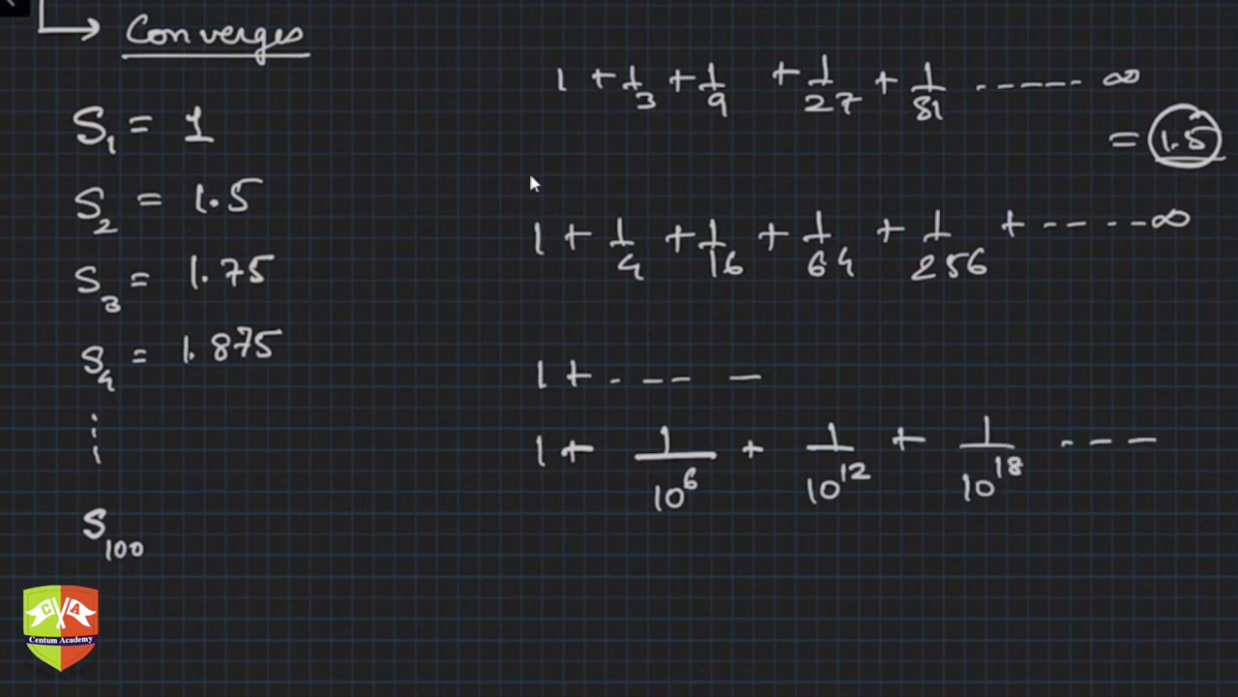
left_click_drag(1163, 432, 1204, 428)
- Enclose the powers-of-ten series in large parentheses and write an arrow pointing to 1 beneath it
left_click_drag(549, 402, 581, 559)
mouse_move(1196, 391)
left_mouse_down()
mouse_move(1227, 455)
mouse_move(1182, 494)
left_mouse_up()
left_click_drag(559, 600, 669, 594)
left_click_drag(669, 594, 654, 602)
mouse_move(714, 587)
left_mouse_down()
mouse_move(725, 581)
mouse_move(724, 602)
left_mouse_up()
left_click_drag(710, 604, 739, 604)
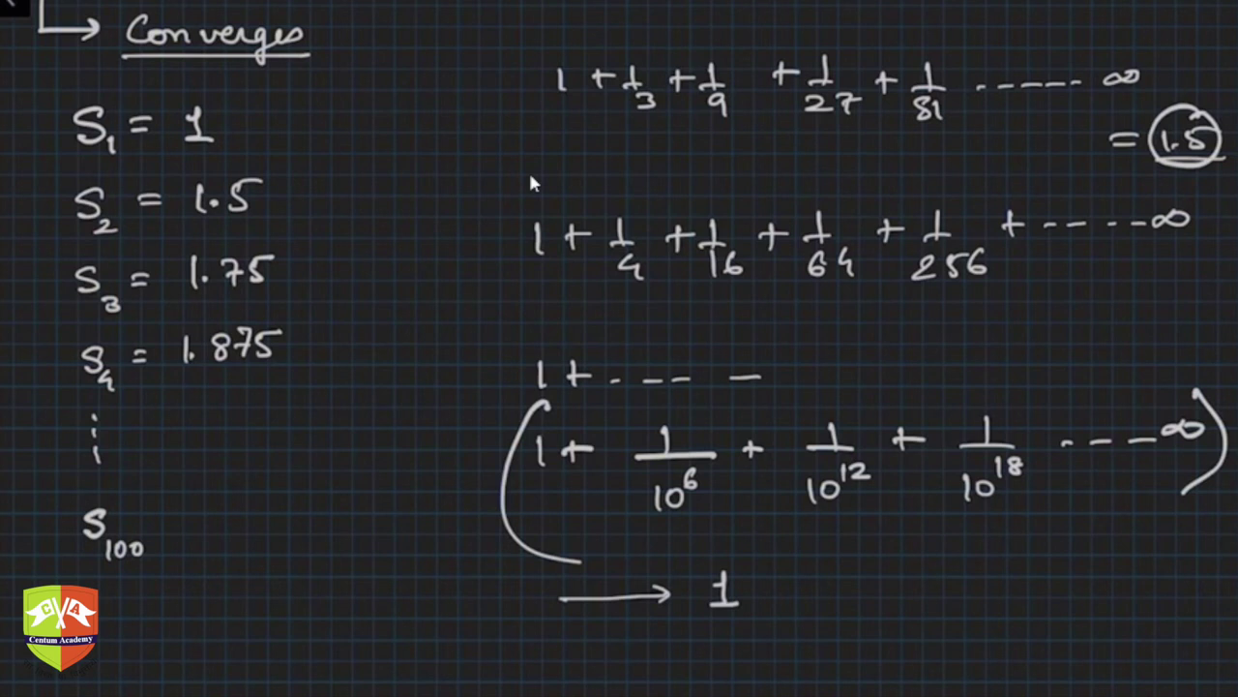